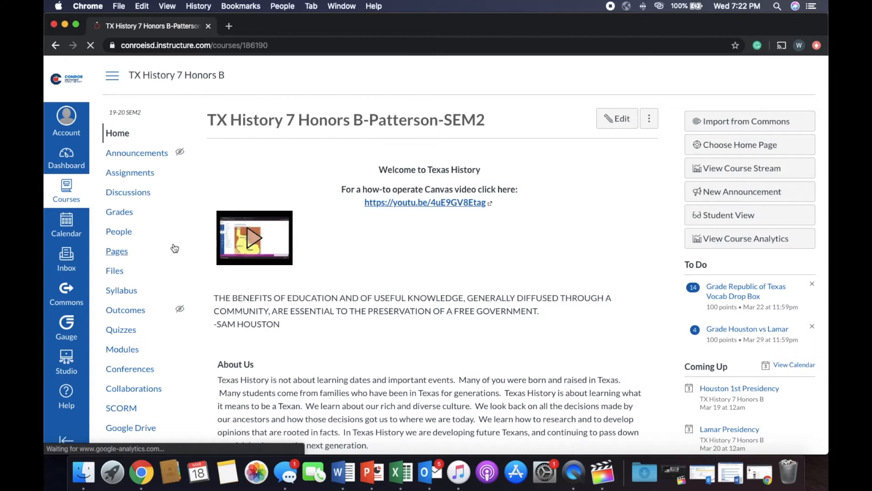
# Open the course's quiz list and unpublish the Statehood End of Unit Quiz
pyautogui.scroll(-3, 176, 251)
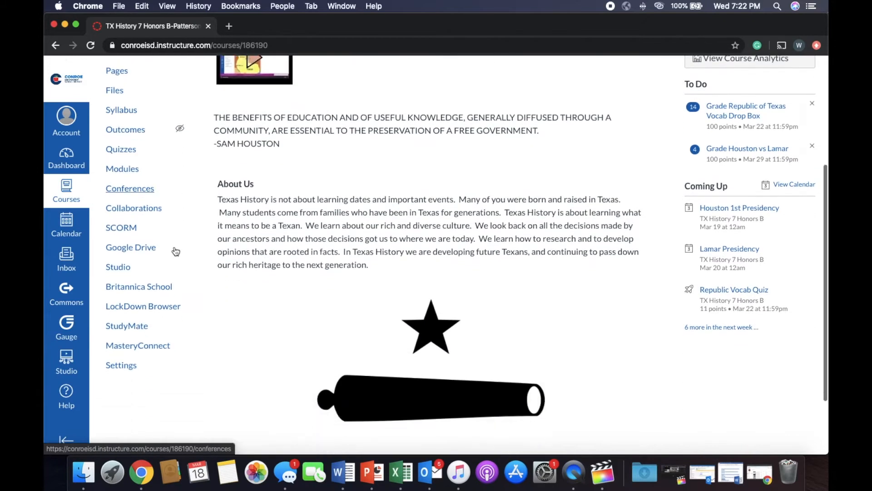
pyautogui.scroll(2, 176, 236)
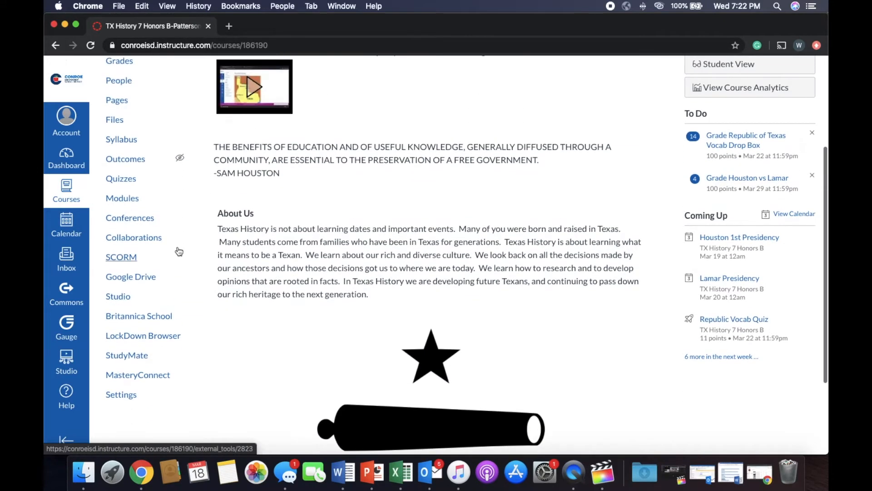
pyautogui.click(121, 180)
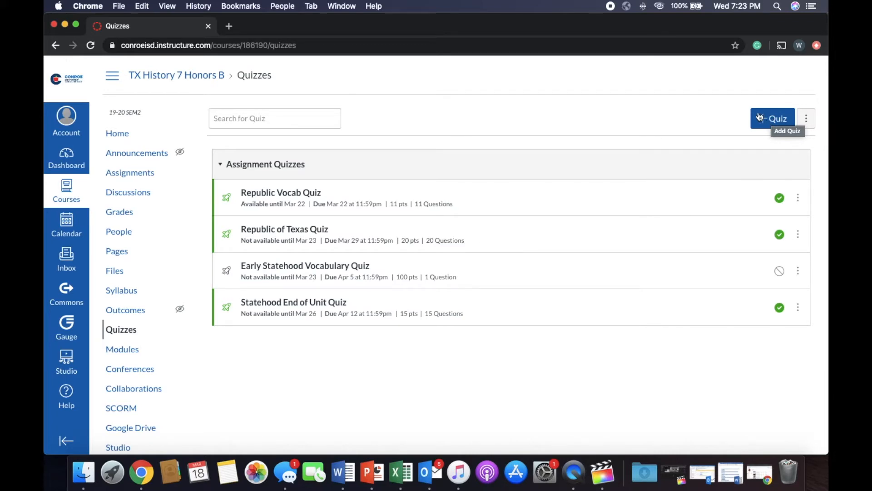
pyautogui.click(779, 309)
# Create a new quiz using the Classic Quizzes engine
pyautogui.click(774, 119)
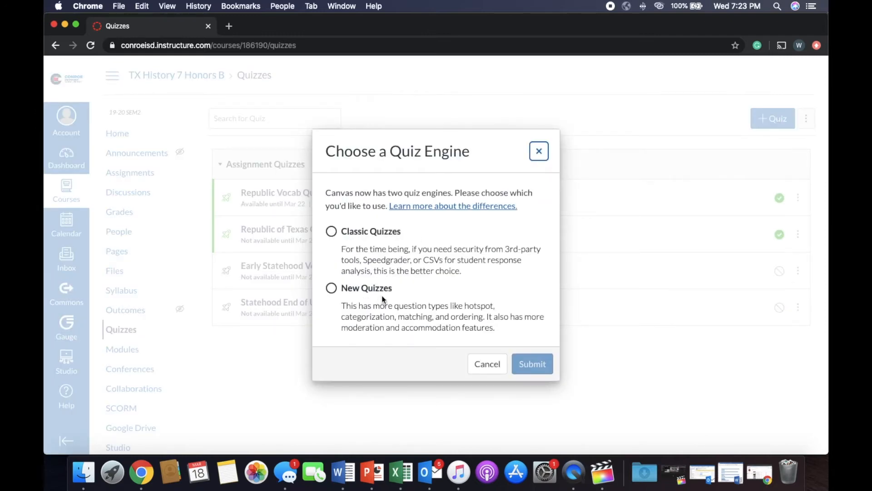
pyautogui.click(334, 231)
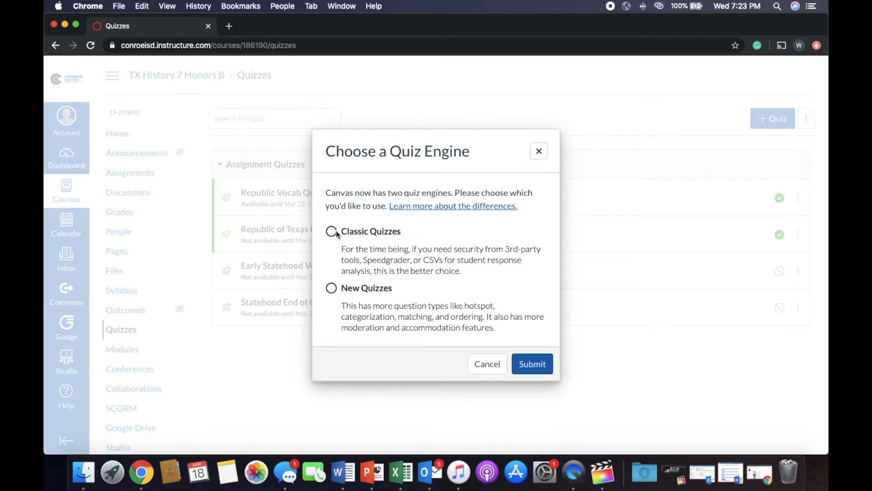
pyautogui.click(531, 367)
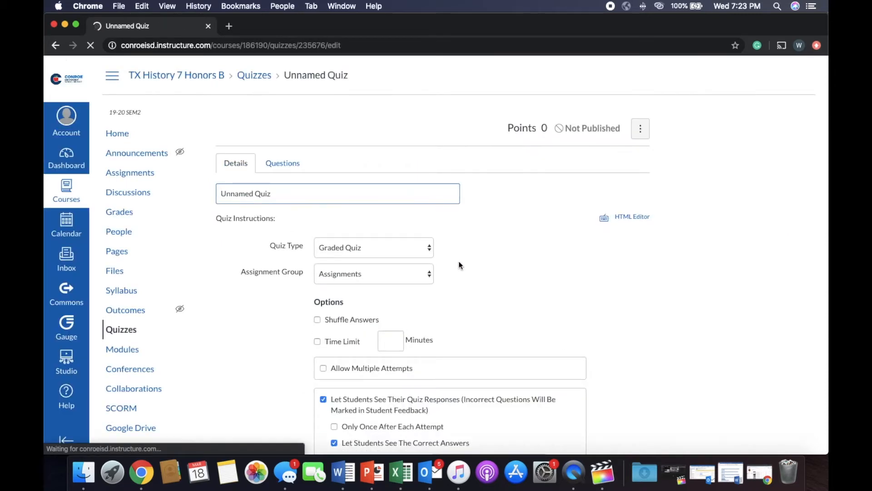
# Replace the default quiz title with "Test Quiz"
pyautogui.scroll(-10, 467, 305)
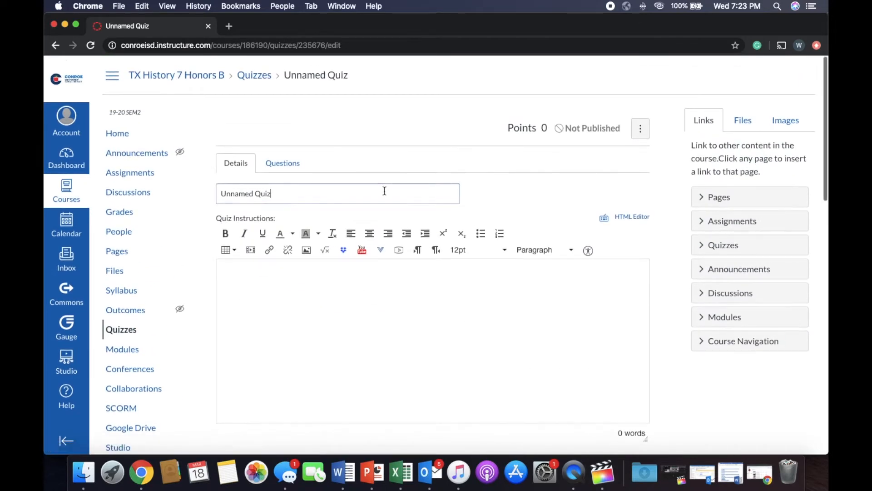
pyautogui.click(384, 191)
pyautogui.press('BackSpace')
pyautogui.press('BackSpace')
pyautogui.press('BackSpace')
pyautogui.press('BackSpace')
pyautogui.press('BackSpace')
pyautogui.press('BackSpace')
pyautogui.press('BackSpace')
pyautogui.press('BackSpace')
pyautogui.press('BackSpace')
pyautogui.press('BackSpace')
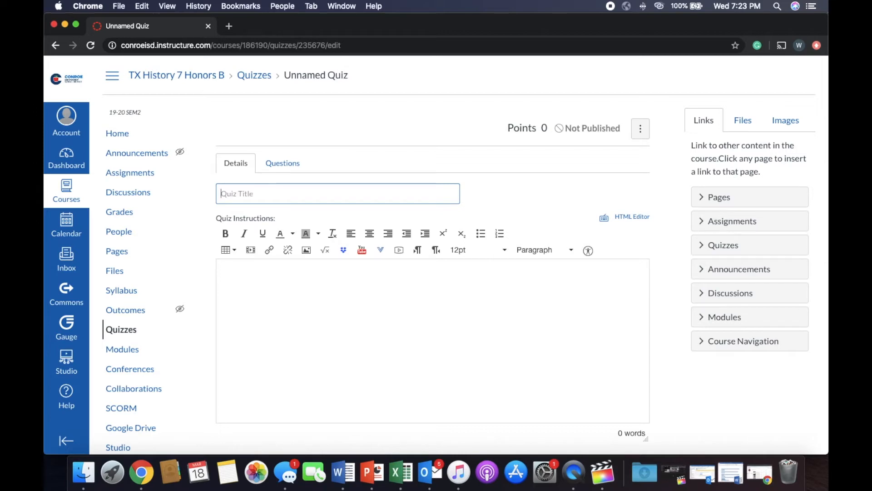
pyautogui.write('Test Quiz')
# Write the quiz instructions "In this quiz you will be tested on your canvas know-how.", accepting the hyphen correction for "know how"
pyautogui.click(339, 289)
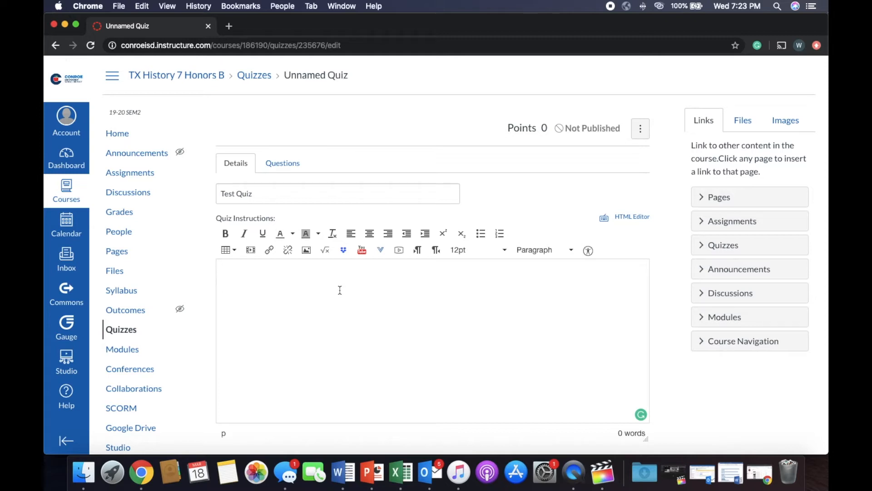
pyautogui.write('In this quiz you will be tested on your canvas ')
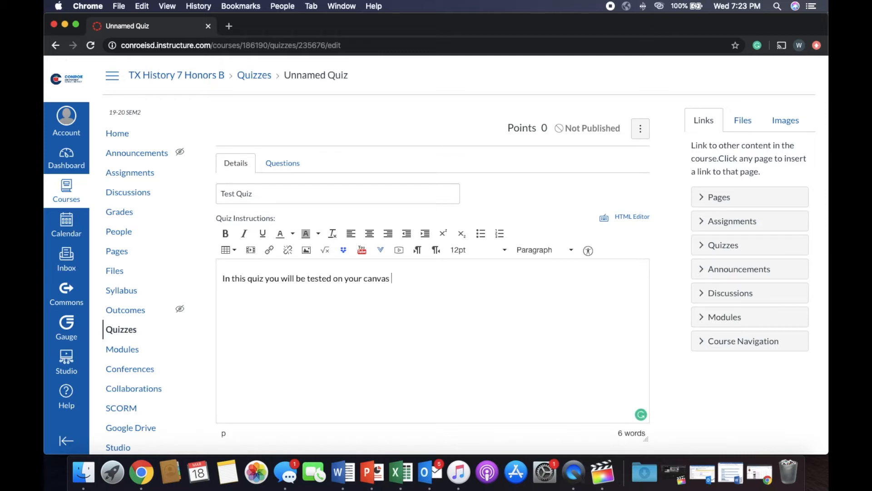
pyautogui.write('know how.')
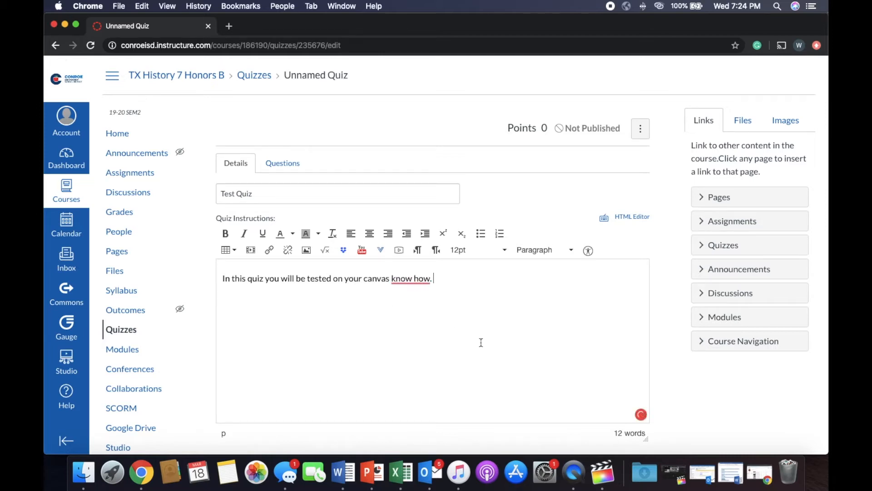
pyautogui.moveTo(411, 279)
pyautogui.click(423, 312)
# Choose Graded Quiz as the quiz type and Assignments as the assignment group
pyautogui.scroll(-10, 427, 352)
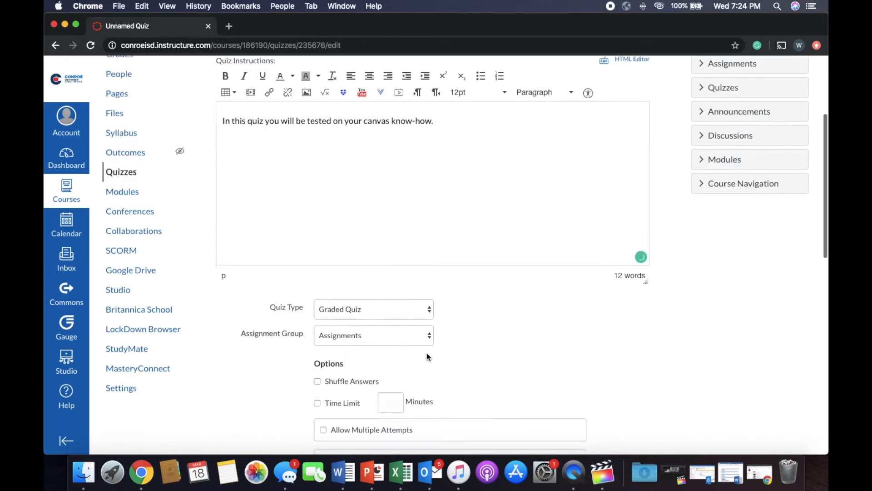
pyautogui.click(393, 160)
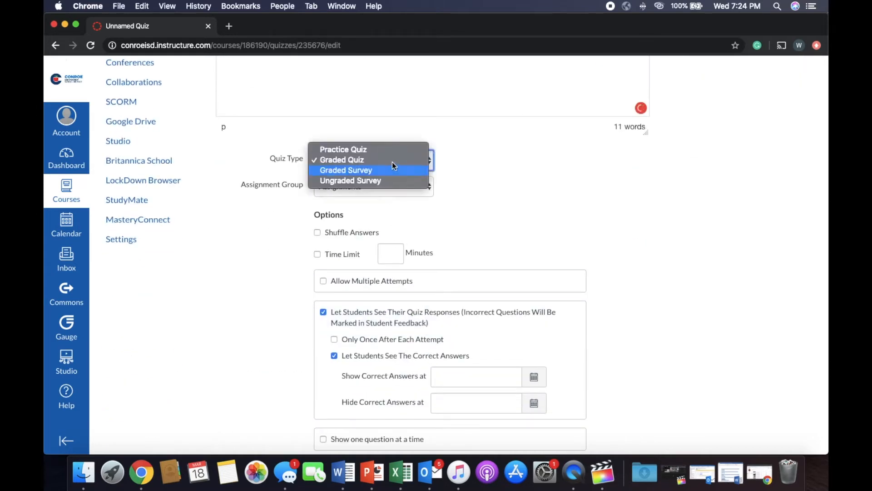
pyautogui.click(391, 159)
pyautogui.click(390, 159)
pyautogui.click(376, 161)
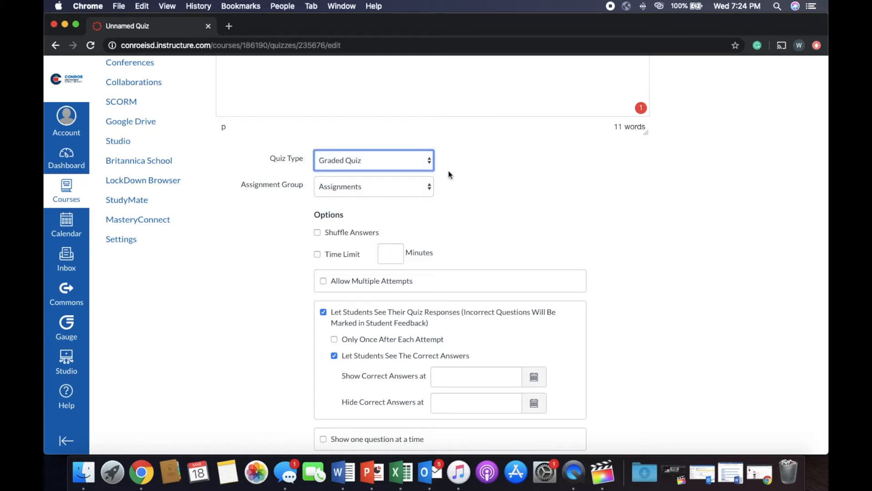
pyautogui.click(421, 187)
pyautogui.click(415, 191)
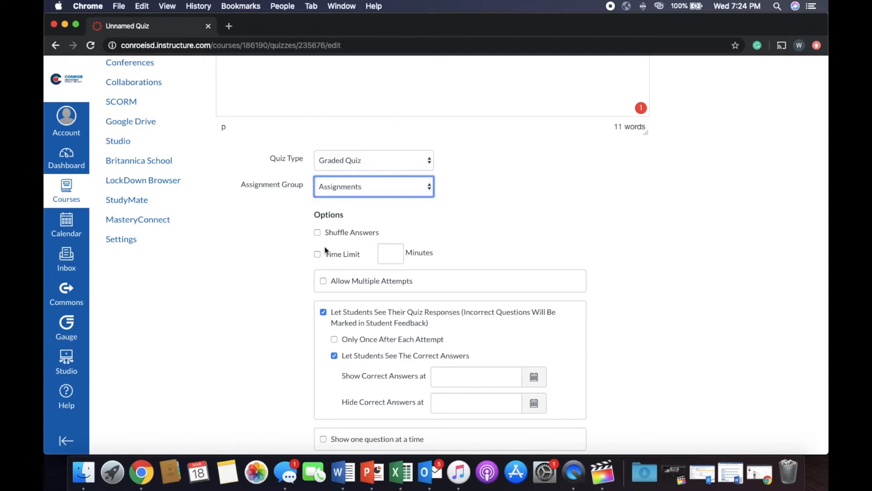
# Enable shuffled answers and set a time limit of 60 minutes for the quiz
pyautogui.click(318, 234)
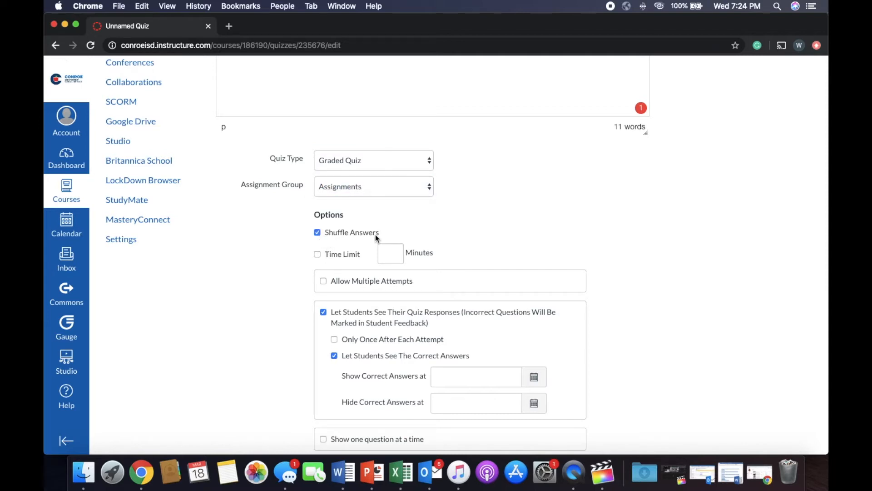
pyautogui.click(316, 255)
pyautogui.write('60')
# Allow multiple attempts, keeping the highest score and limiting students to 2 attempts
pyautogui.scroll(-1, 324, 275)
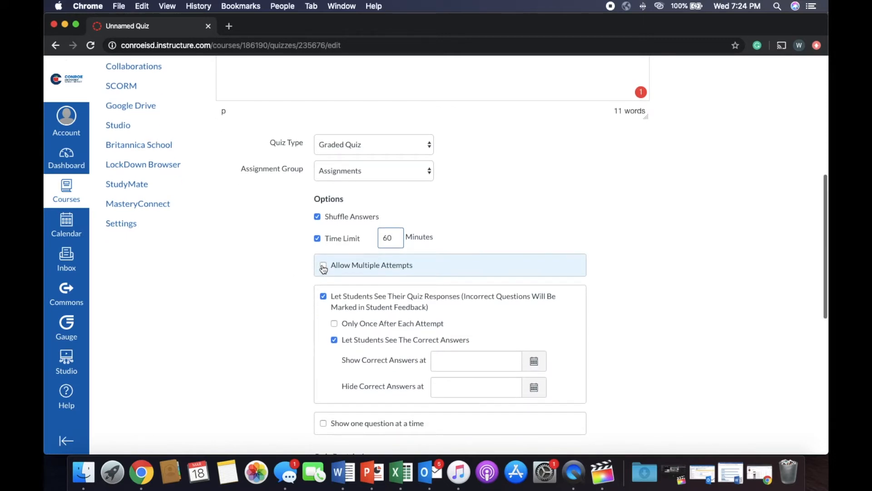
pyautogui.click(322, 265)
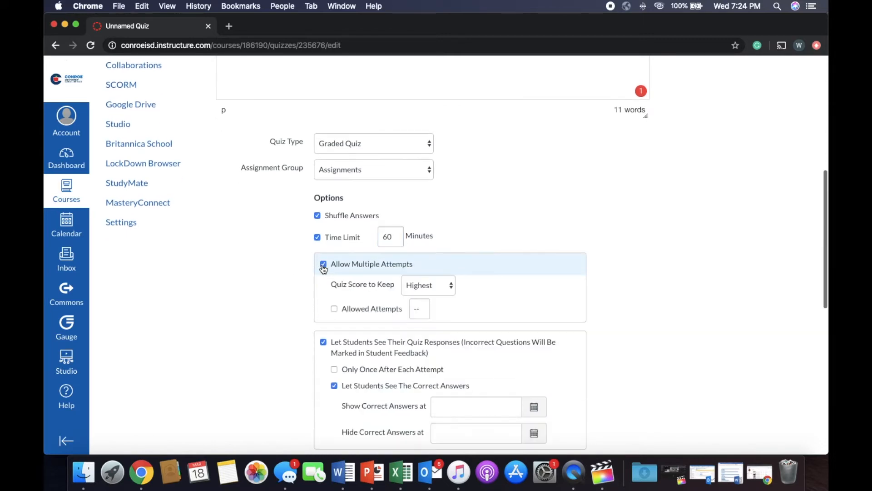
pyautogui.click(424, 287)
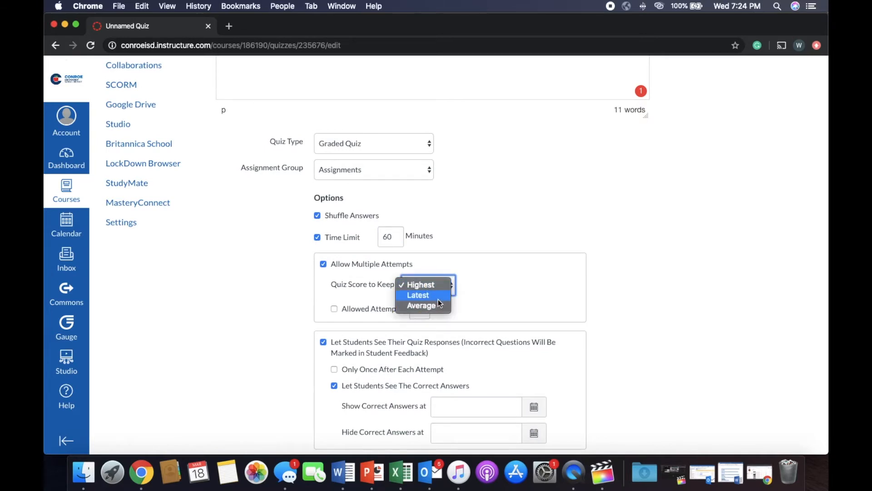
pyautogui.click(434, 286)
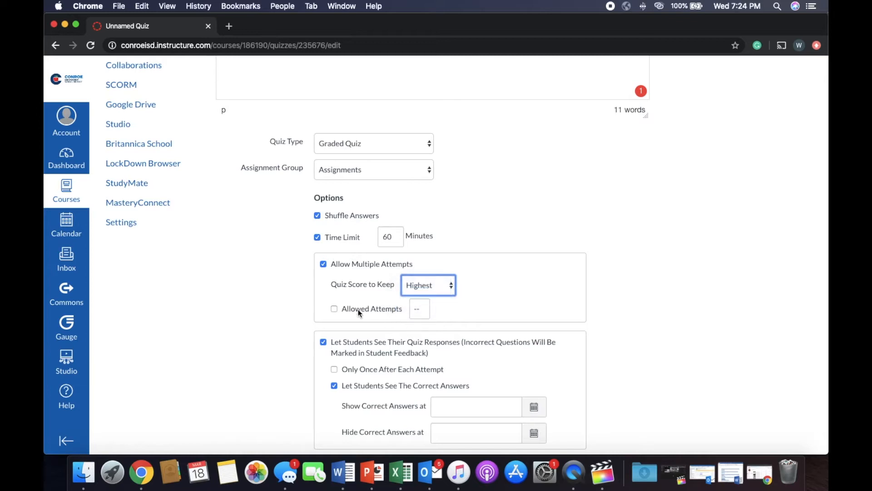
pyautogui.click(335, 308)
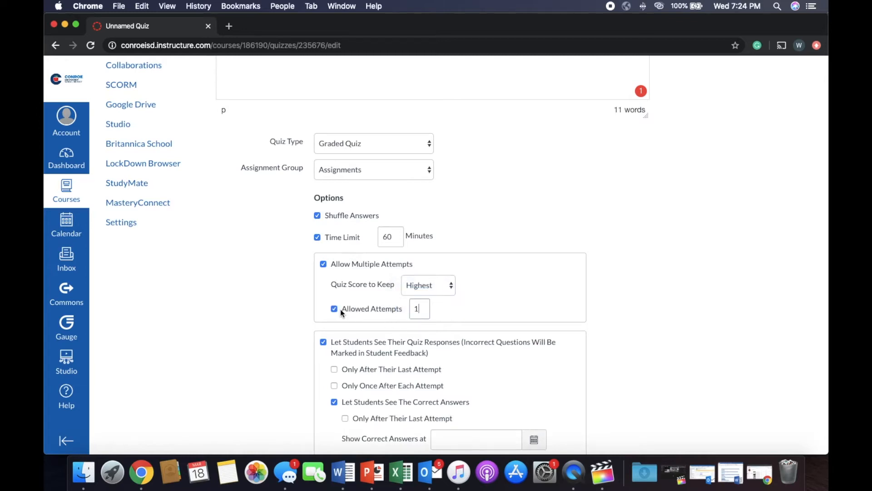
pyautogui.write('2')
# Let students see the correct answers only after their last attempt
pyautogui.scroll(-5, 452, 318)
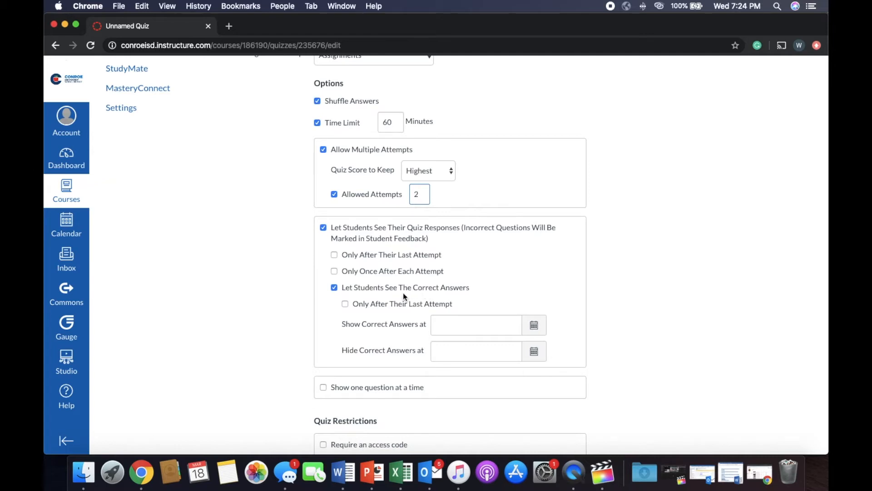
pyautogui.click(344, 306)
pyautogui.scroll(-2, 514, 306)
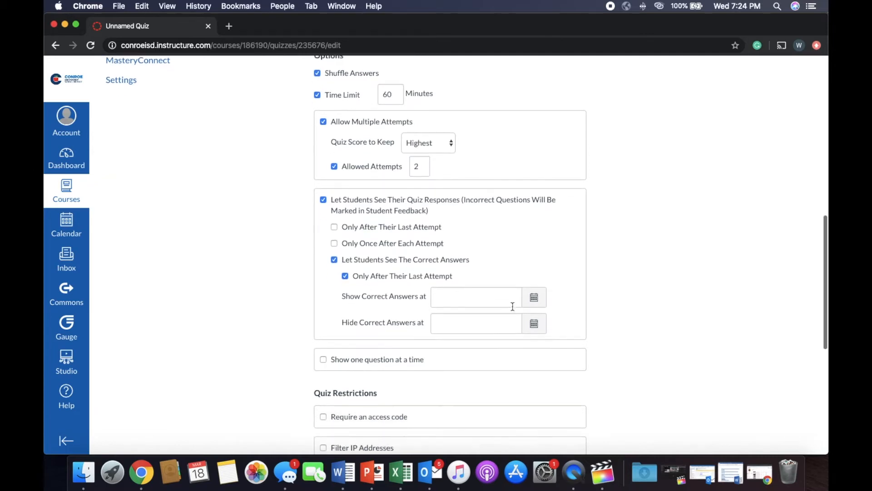
pyautogui.click(537, 297)
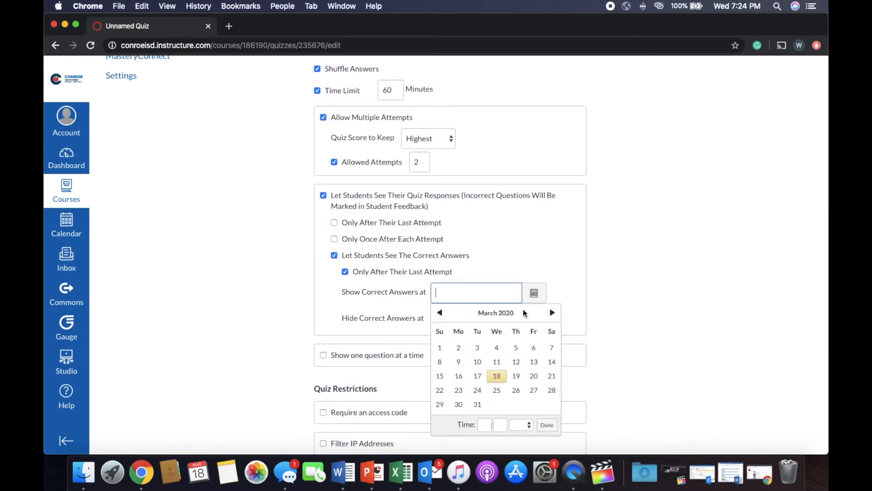
pyautogui.click(522, 256)
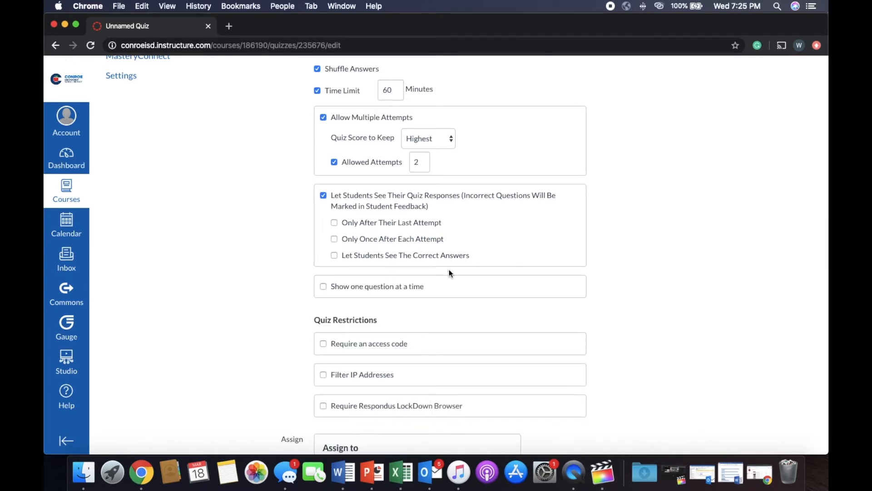
pyautogui.click(334, 255)
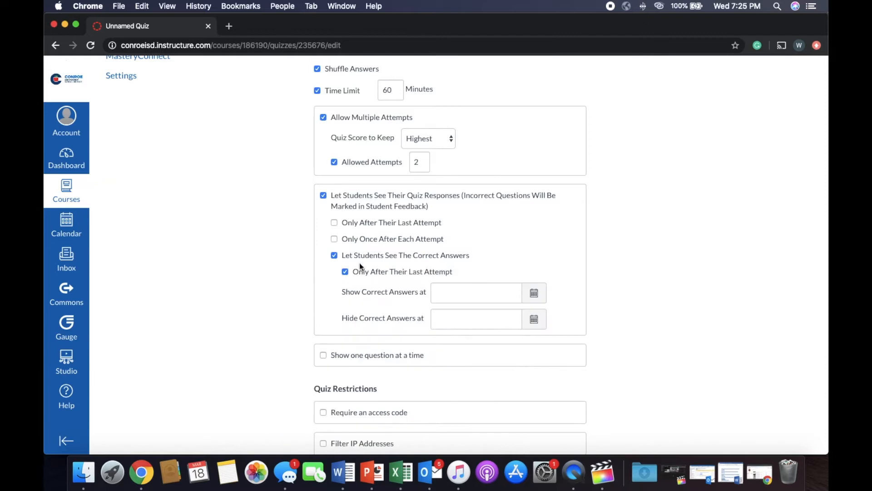
# Try showing one question at a time with questions locked after answering
pyautogui.scroll(-3, 397, 284)
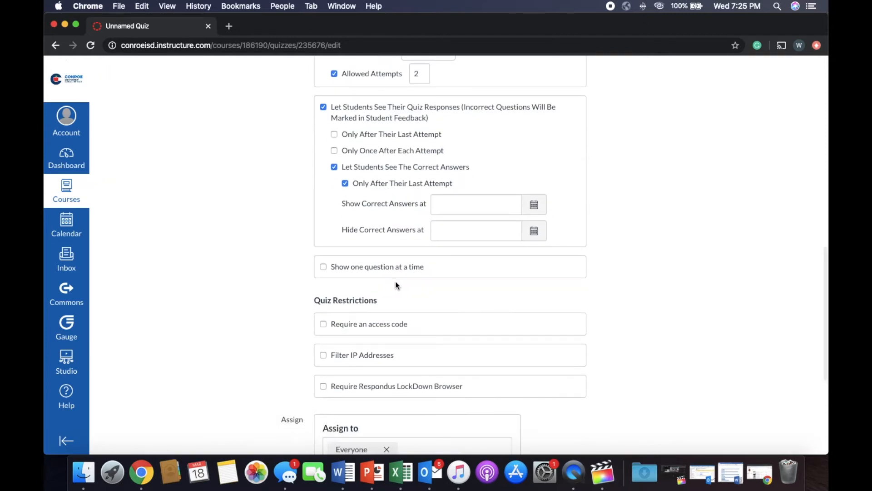
pyautogui.scroll(-1, 394, 280)
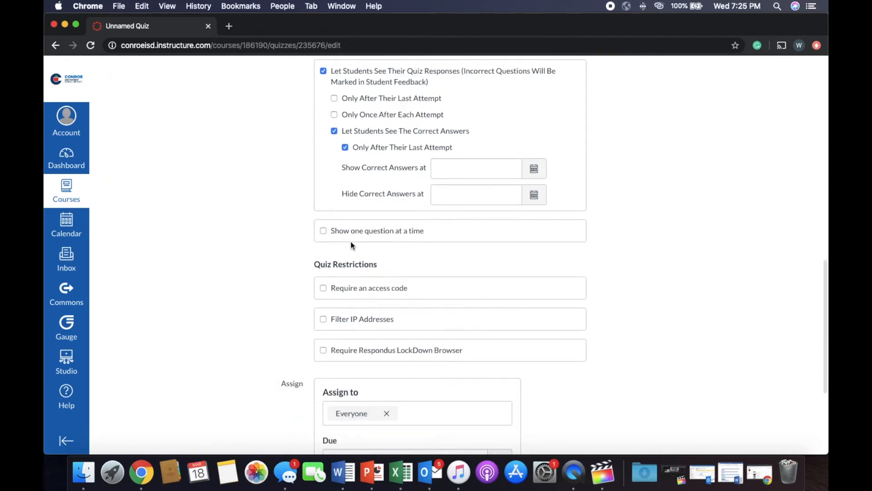
pyautogui.click(324, 230)
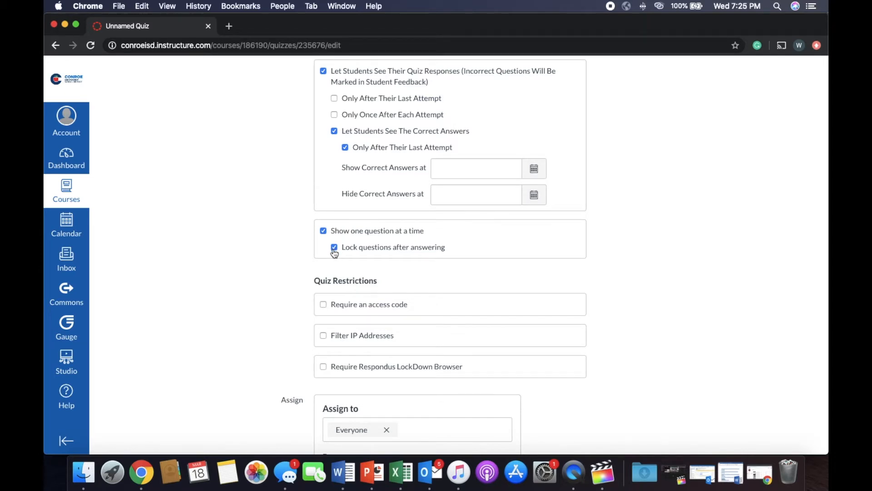
pyautogui.click(335, 247)
pyautogui.click(323, 230)
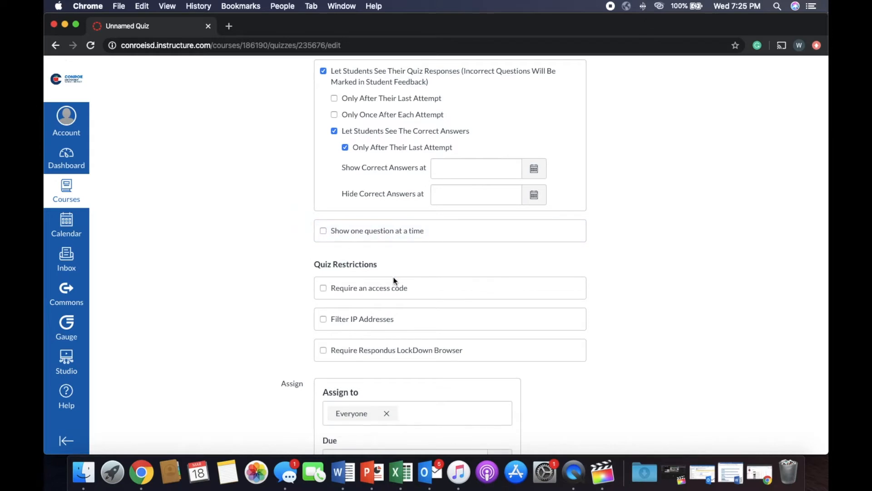
# Set the quiz's due date for everyone to March 31, 2020
pyautogui.scroll(-2, 386, 277)
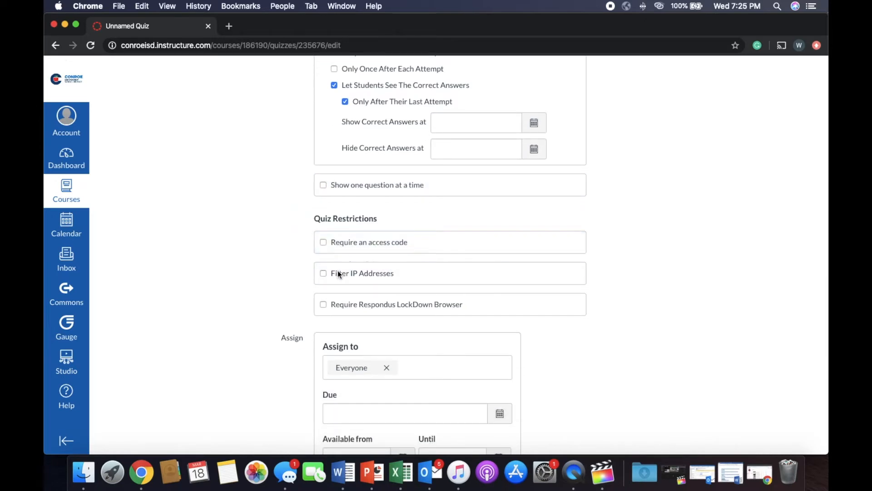
pyautogui.scroll(-1, 338, 271)
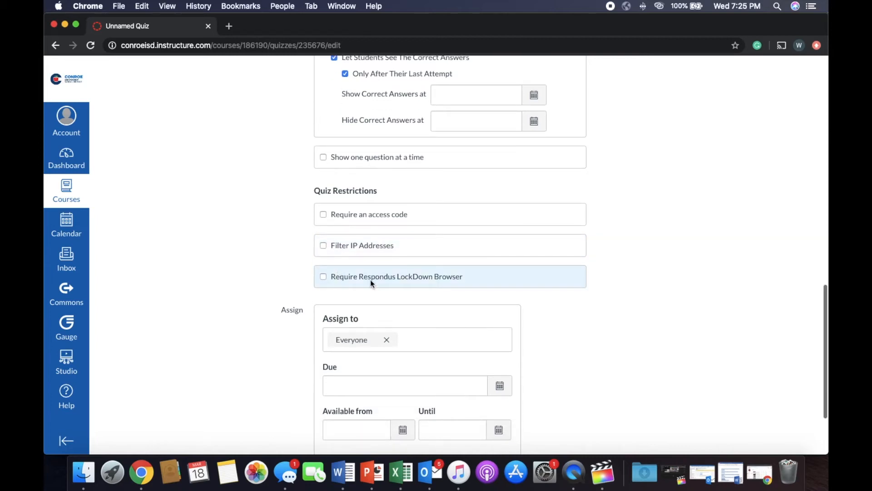
pyautogui.scroll(-3, 367, 277)
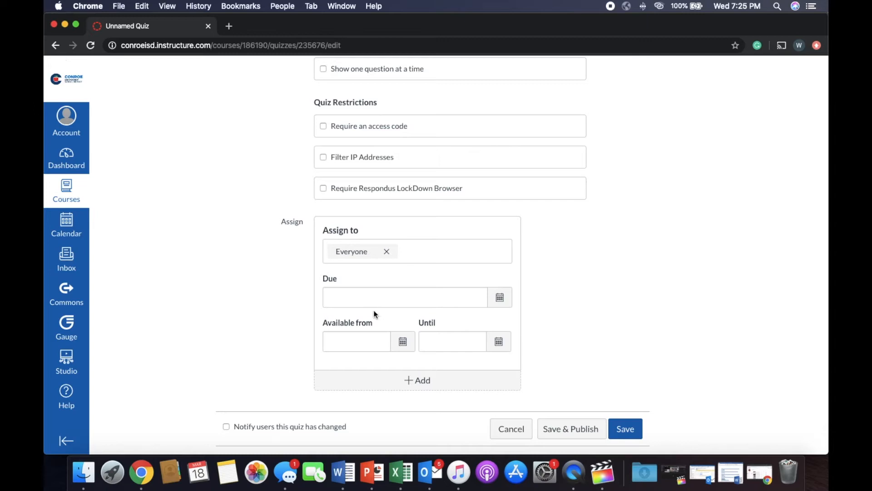
pyautogui.click(500, 297)
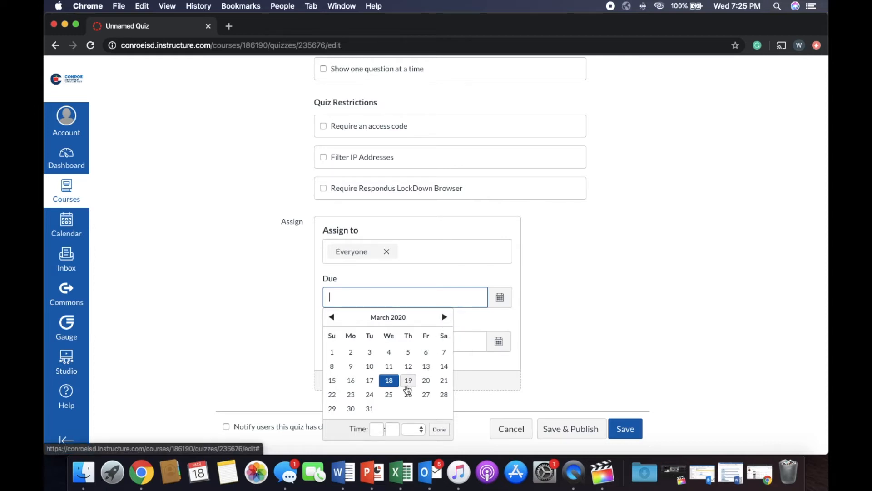
pyautogui.click(369, 408)
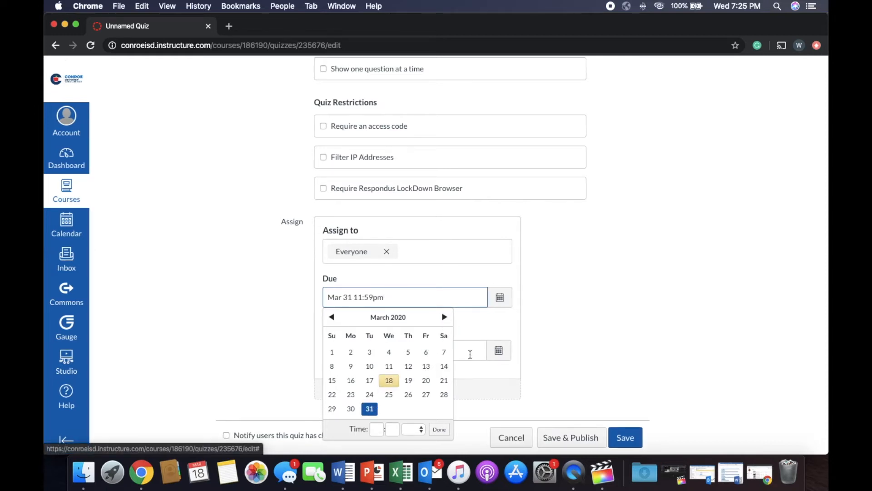
# Make the quiz available from March 30, 2020 until March 31, 2020
pyautogui.click(403, 349)
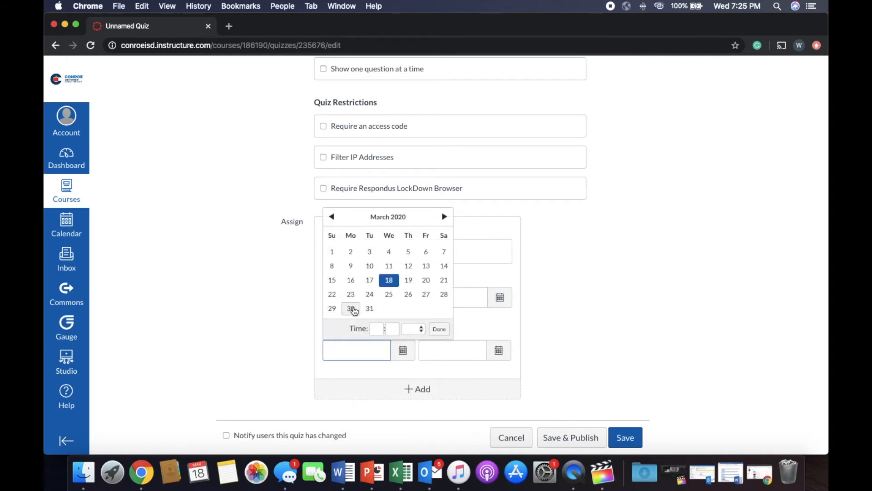
pyautogui.click(352, 309)
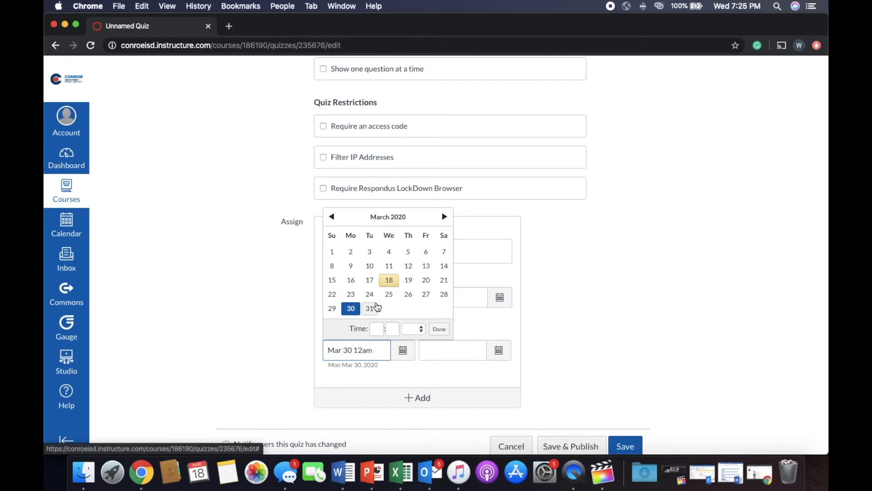
pyautogui.click(499, 350)
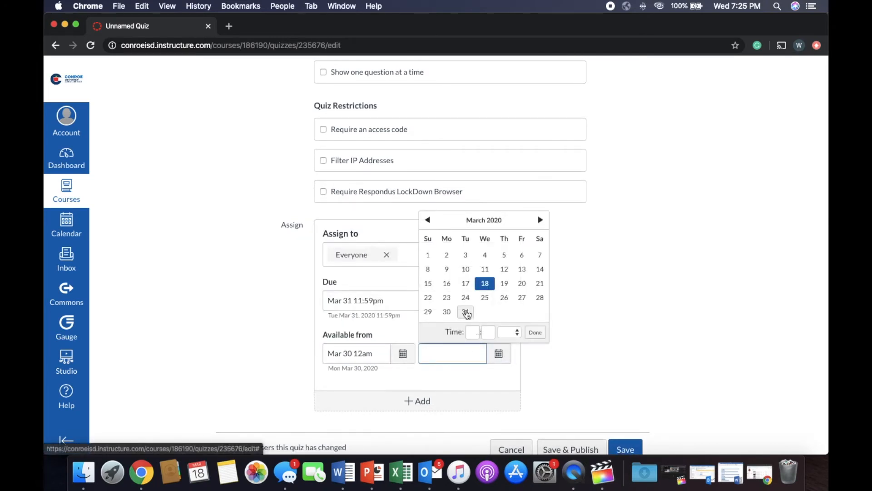
pyautogui.click(471, 318)
pyautogui.click(489, 379)
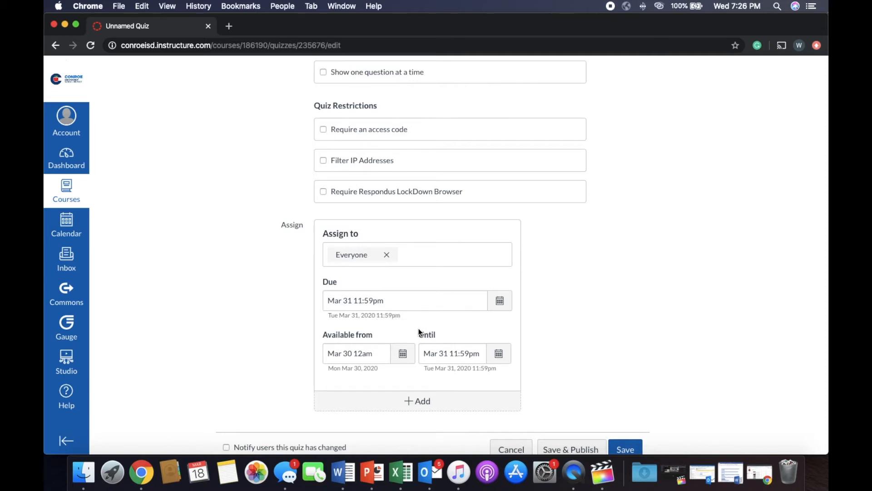
# Save the quiz without publishing it and review its summary page
pyautogui.scroll(10, 418, 328)
pyautogui.scroll(-10, 413, 330)
pyautogui.scroll(-2, 413, 334)
pyautogui.click(618, 414)
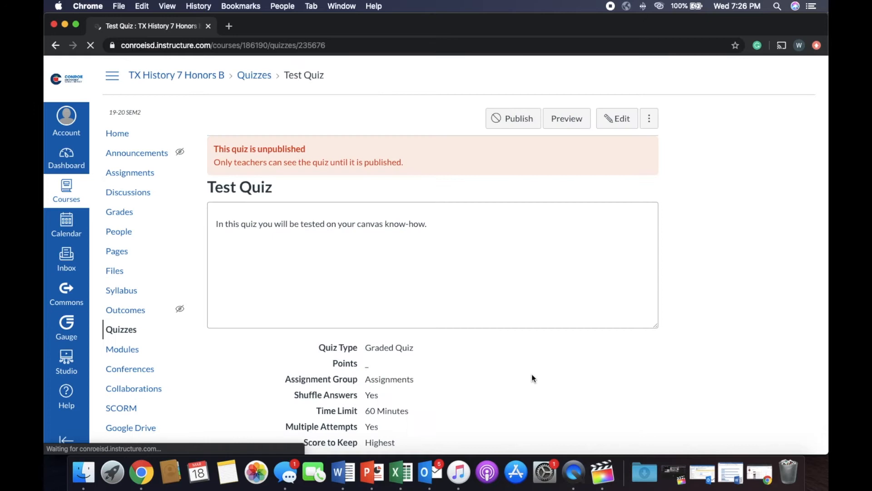
pyautogui.scroll(-5, 534, 374)
pyautogui.scroll(5, 535, 375)
pyautogui.scroll(-2, 534, 376)
pyautogui.scroll(2, 534, 376)
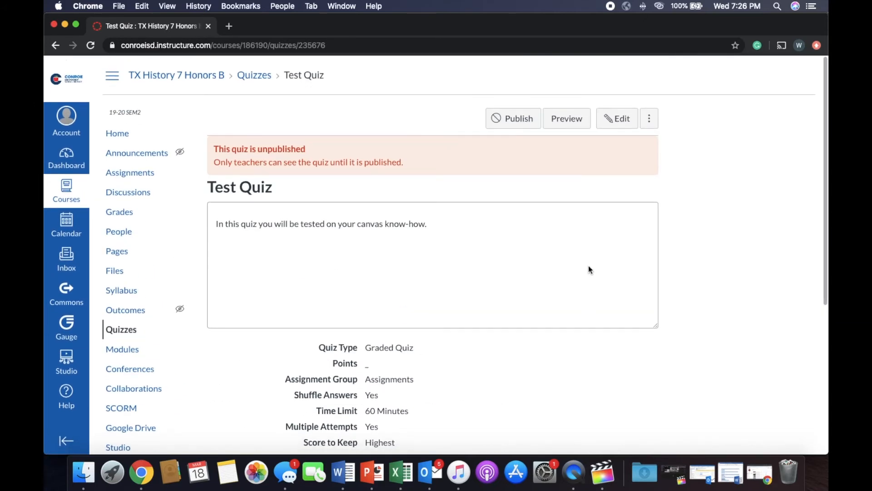
# Reopen Test Quiz for editing and add a new question to it
pyautogui.click(609, 128)
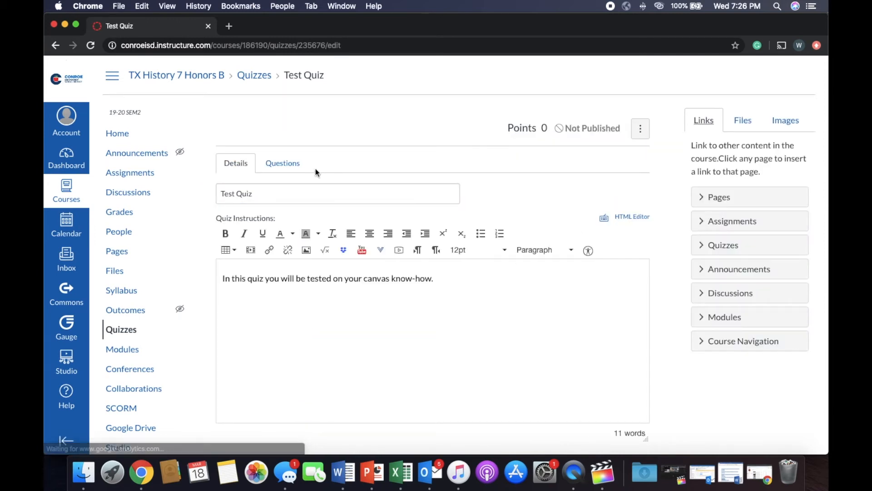
pyautogui.click(303, 169)
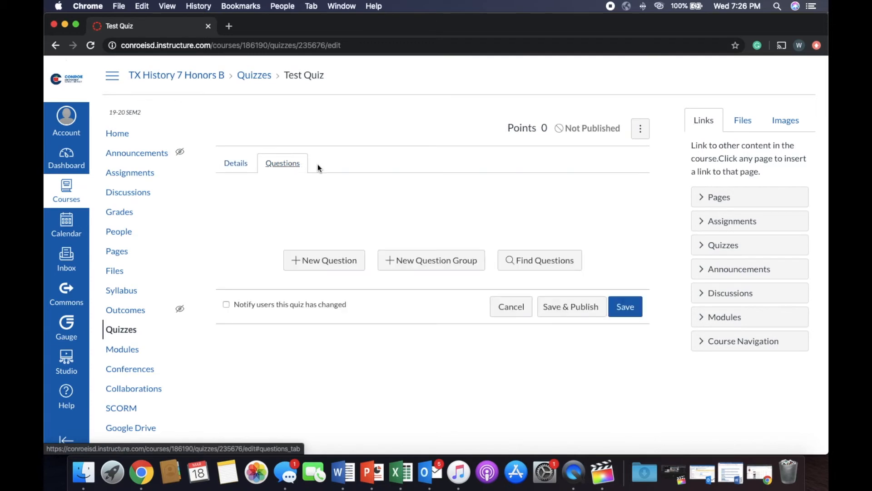
pyautogui.click(348, 260)
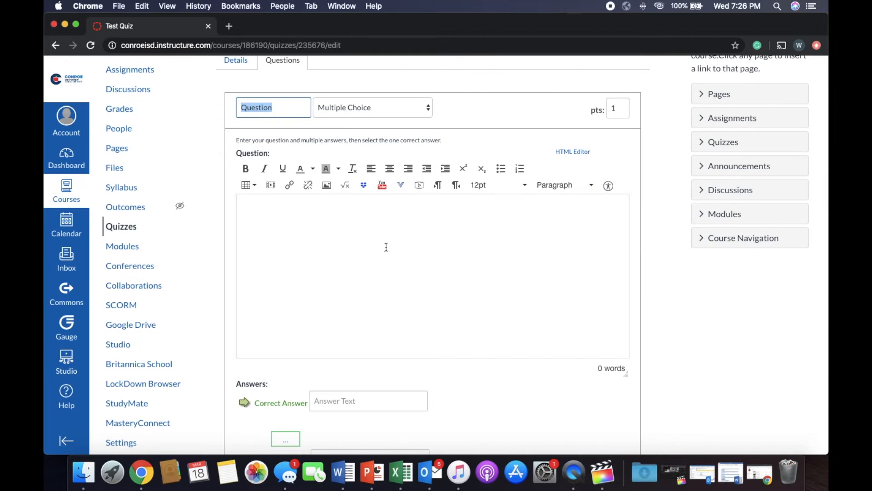
# Examine the new question's form and how the quiz's details and questions are separated
pyautogui.scroll(-4, 386, 246)
pyautogui.scroll(6, 386, 247)
pyautogui.scroll(-1, 387, 247)
pyautogui.scroll(1, 386, 247)
pyautogui.click(232, 167)
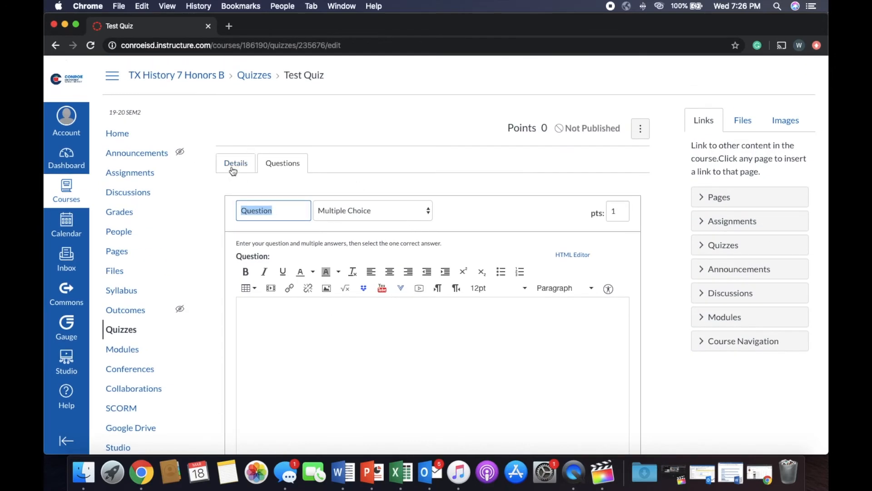
pyautogui.click(283, 166)
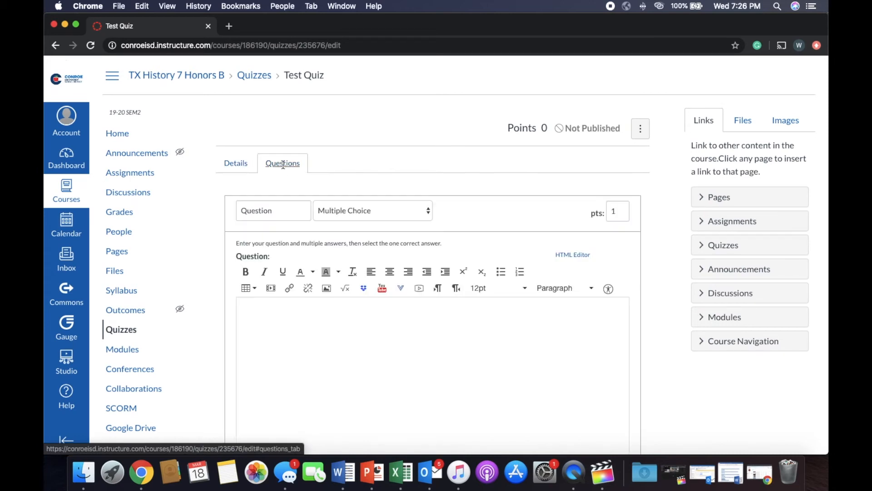
pyautogui.scroll(-6, 340, 212)
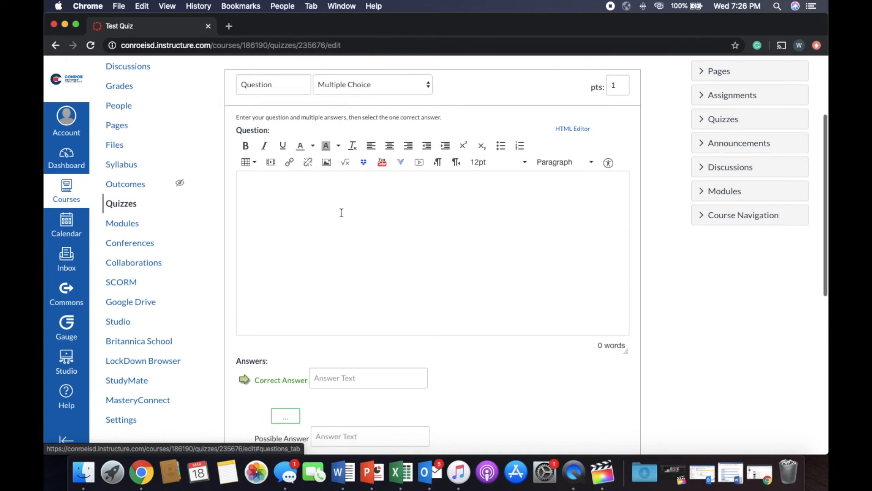
pyautogui.scroll(6, 342, 212)
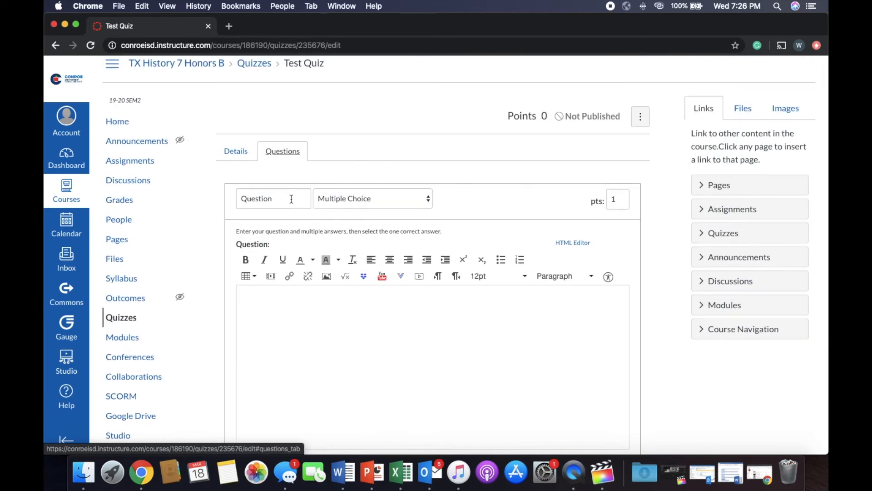
# Set the question type to Multiple Choice with a value of 1 point
pyautogui.click(348, 203)
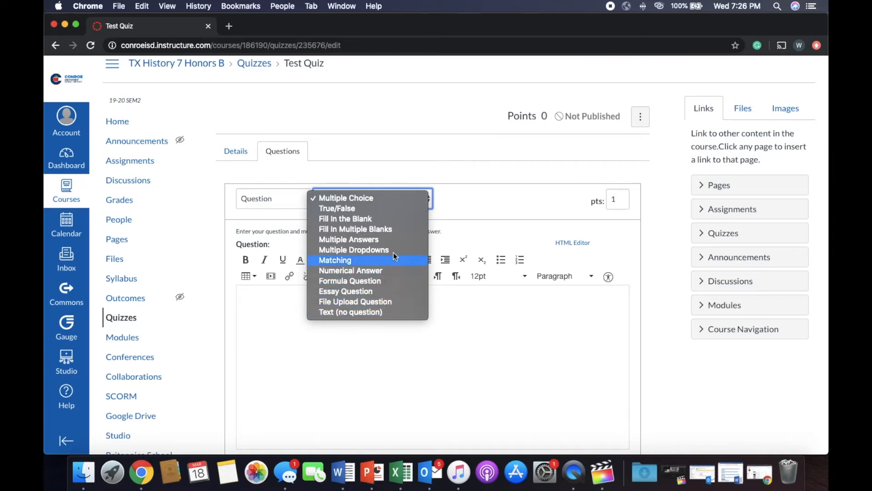
pyautogui.click(372, 198)
pyautogui.click(623, 197)
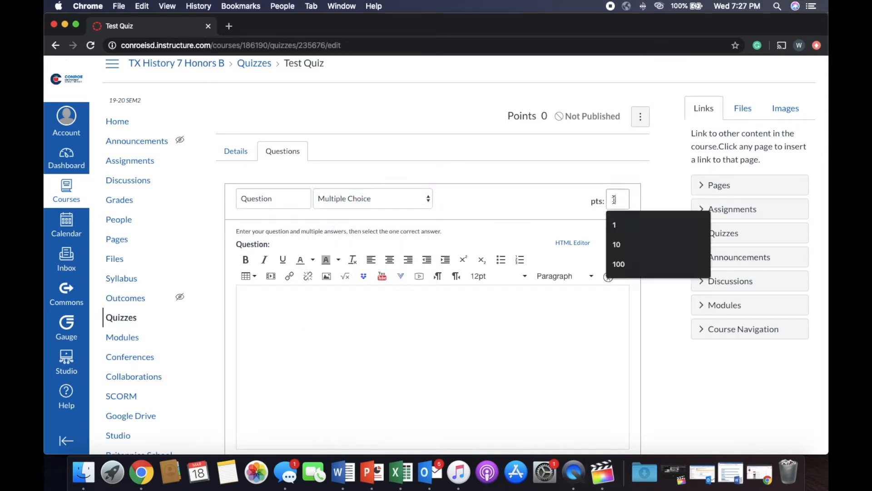
pyautogui.click(579, 199)
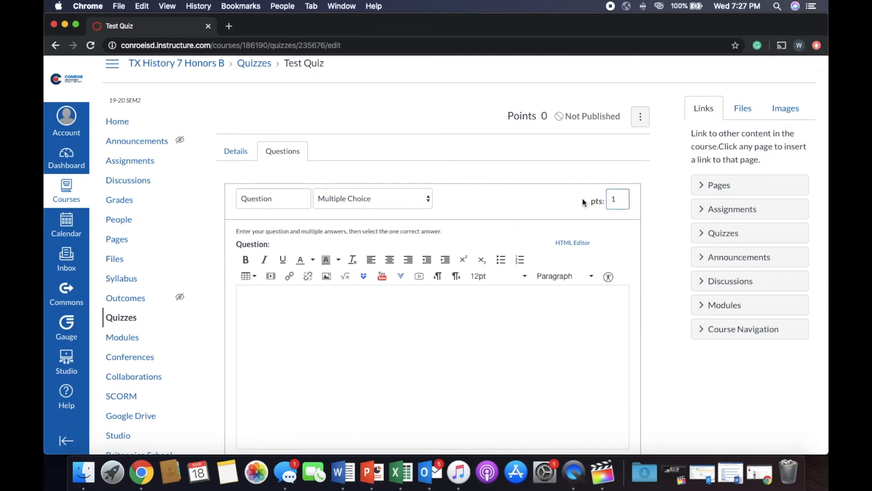
# Enter the question text "Where do you find the modules?"
pyautogui.scroll(-3, 525, 198)
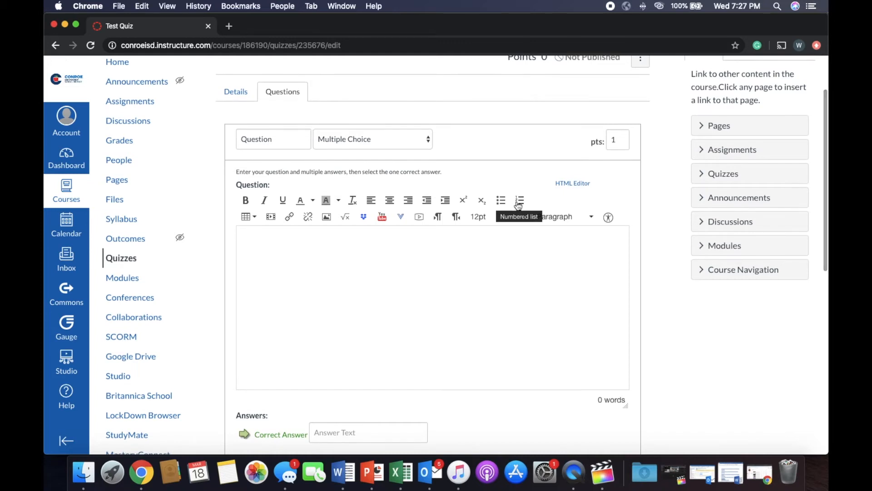
pyautogui.scroll(1, 518, 206)
pyautogui.scroll(1, 518, 206)
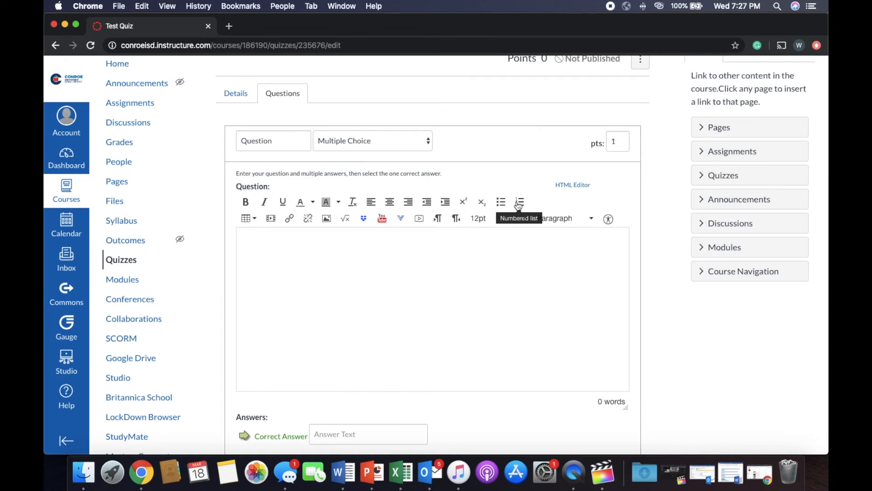
pyautogui.scroll(-1, 518, 205)
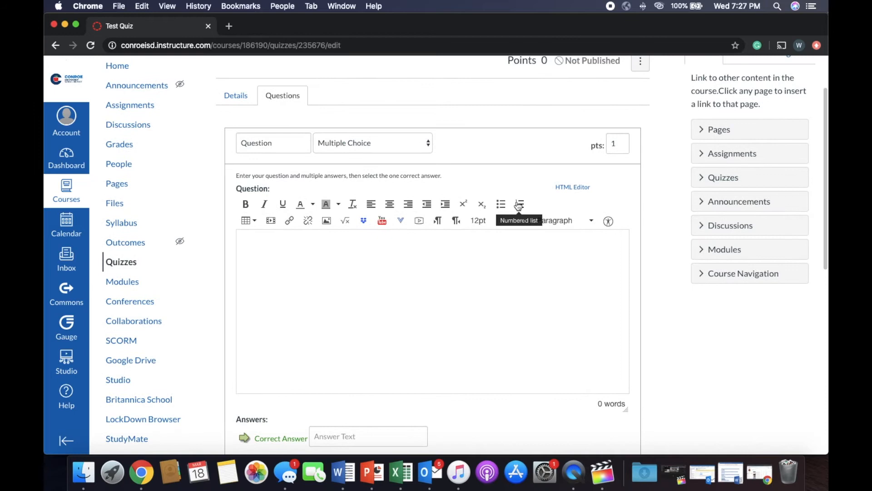
pyautogui.scroll(-3, 519, 206)
pyautogui.scroll(-3, 518, 207)
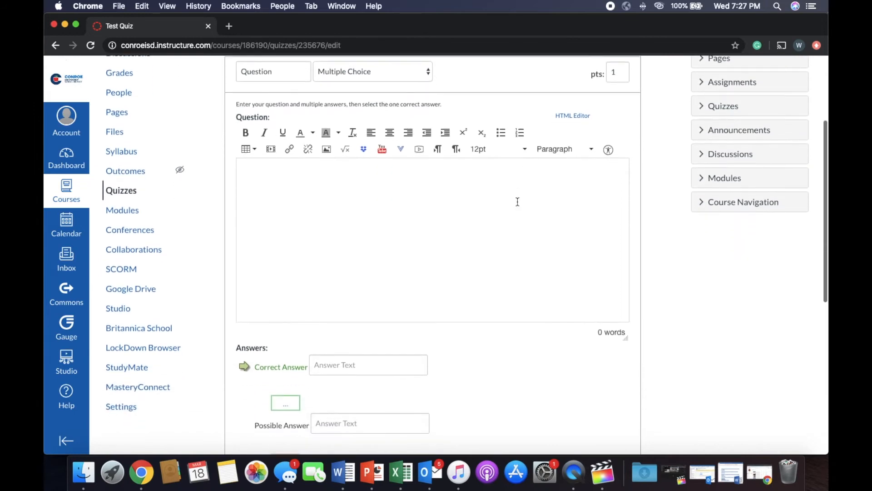
pyautogui.click(511, 164)
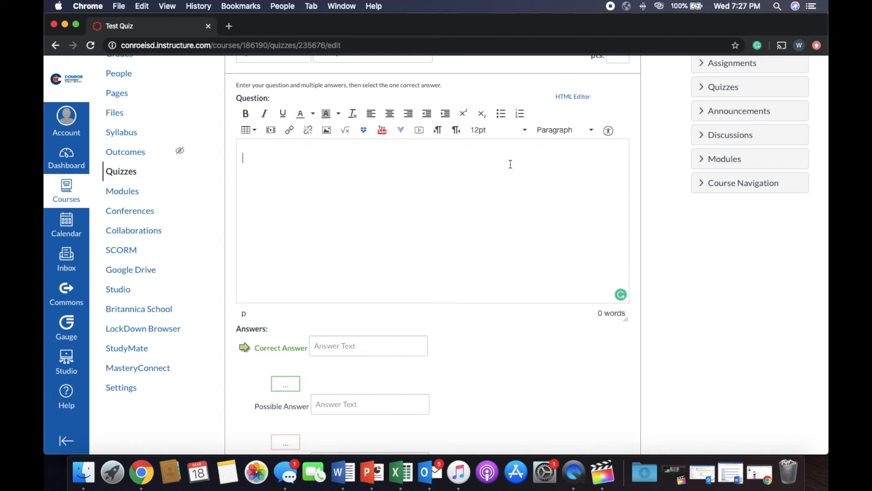
pyautogui.scroll(6, 510, 164)
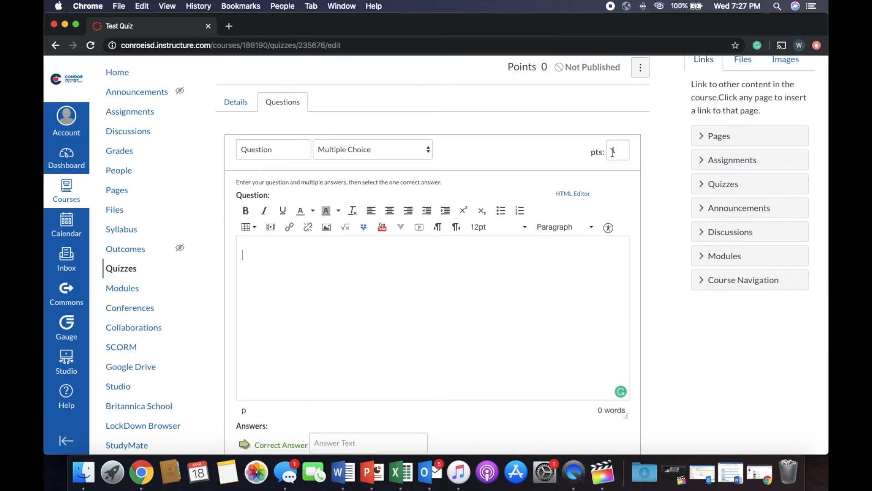
pyautogui.scroll(-5, 458, 218)
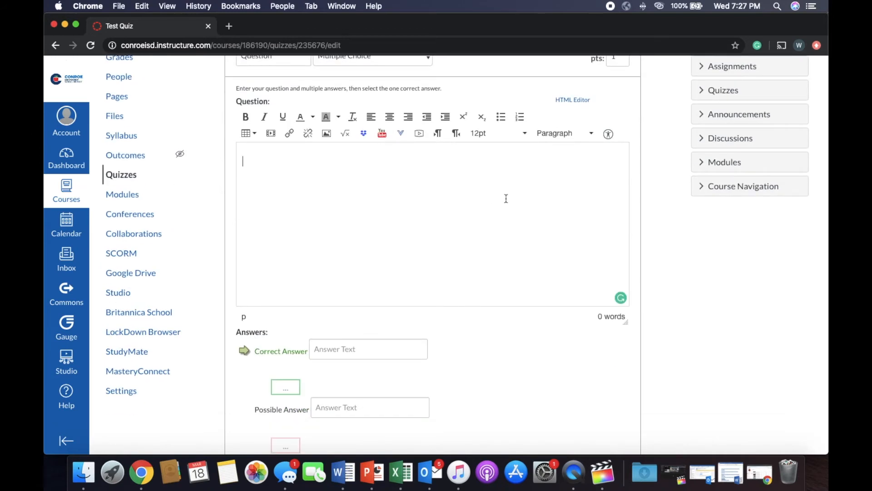
pyautogui.write('Where do you find the modules?')
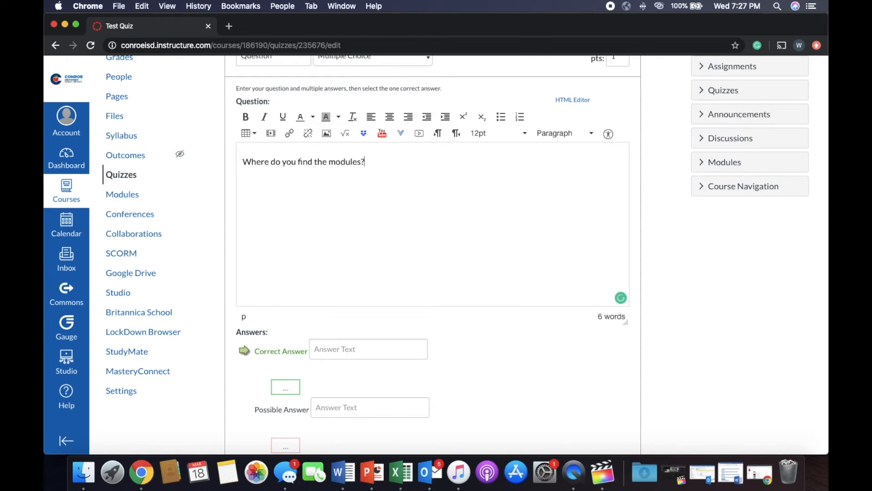
# Enter "On the Left side" as the question's correct answer
pyautogui.click(397, 356)
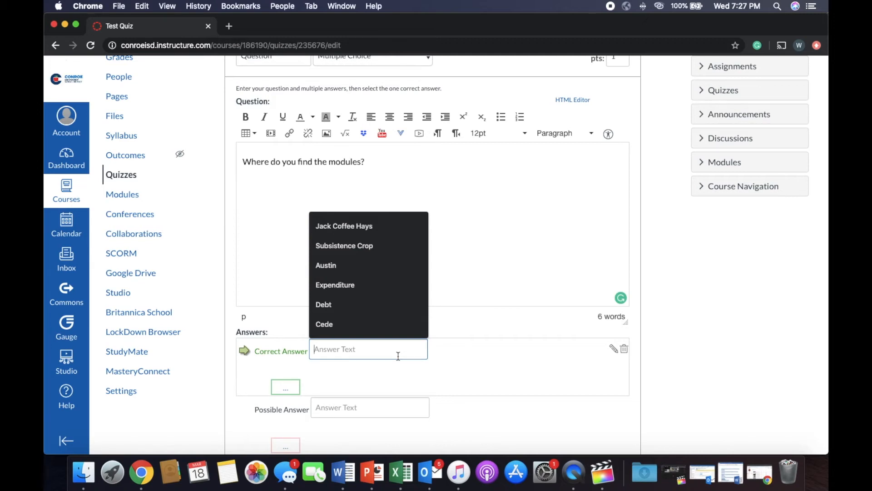
pyautogui.write('On the ')
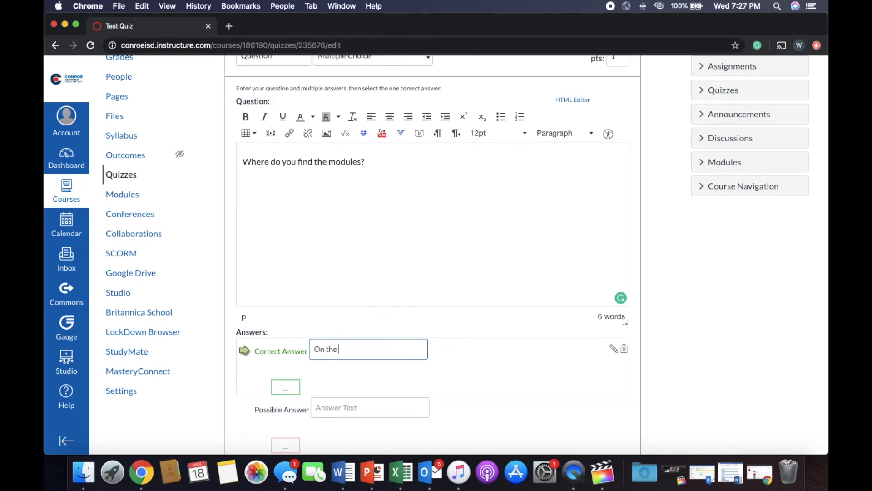
pyautogui.write('Left side')
# Fill in the three other possible answers as "rights", "bottom" and "top"
pyautogui.scroll(-5, 378, 362)
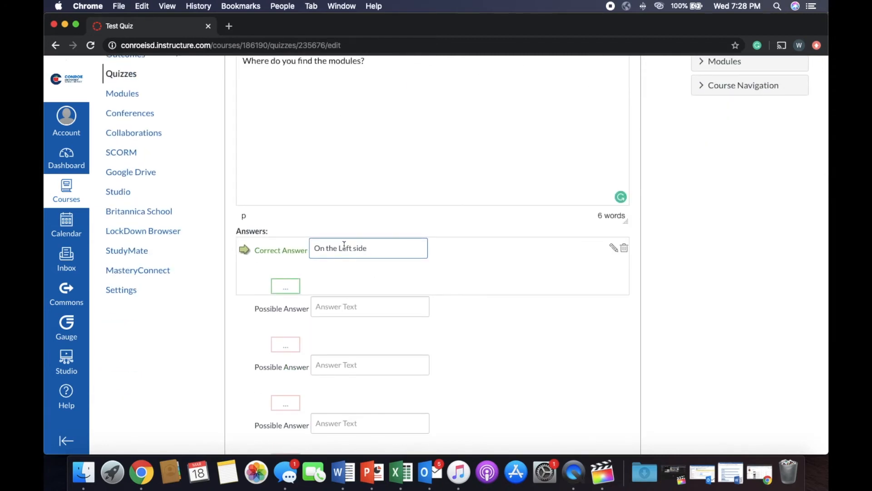
pyautogui.click(390, 301)
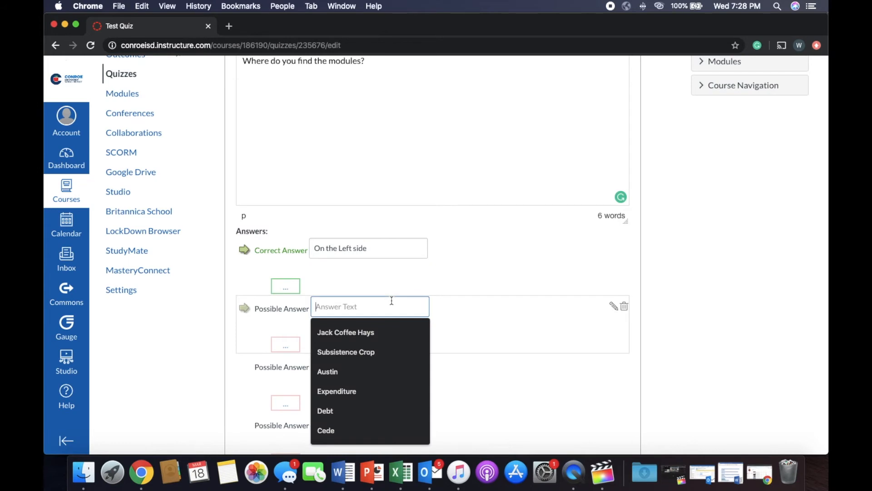
pyautogui.write('rights')
pyautogui.scroll(-3, 389, 328)
pyautogui.click(384, 291)
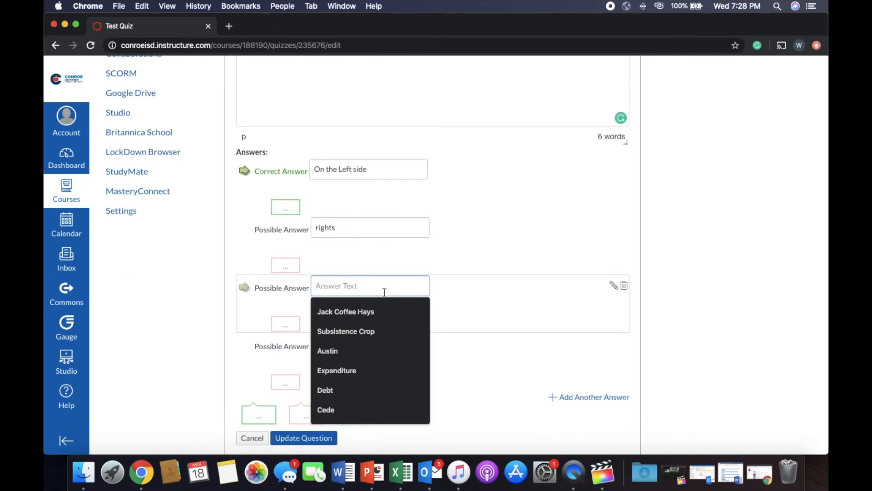
pyautogui.write('bottom')
pyautogui.scroll(-3, 383, 302)
pyautogui.click(380, 279)
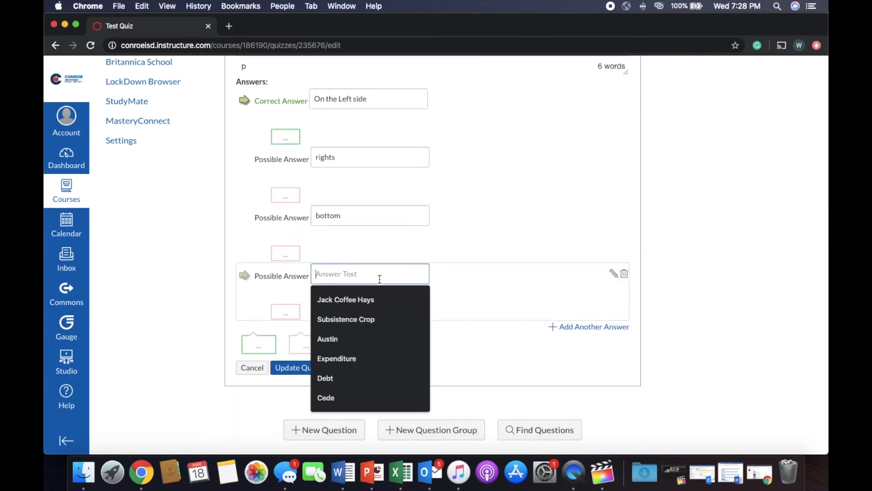
pyautogui.write('top')
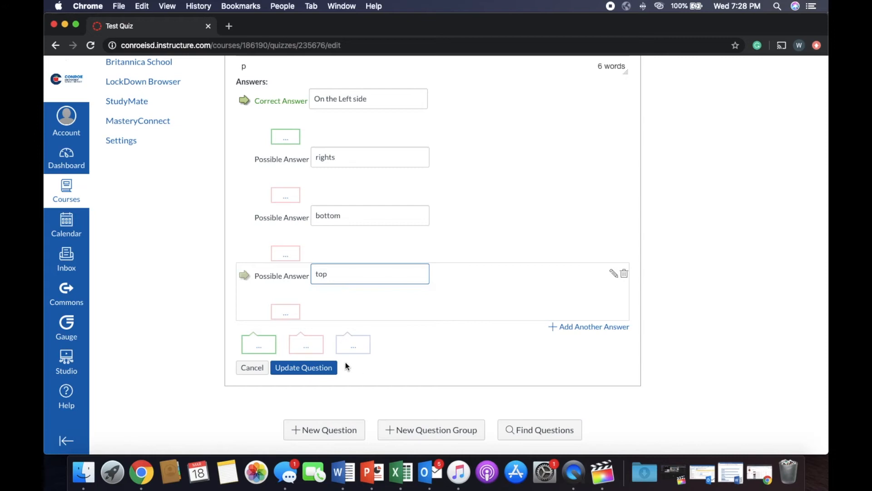
# Add a fifth answer option reading "left center" to the question
pyautogui.click(576, 327)
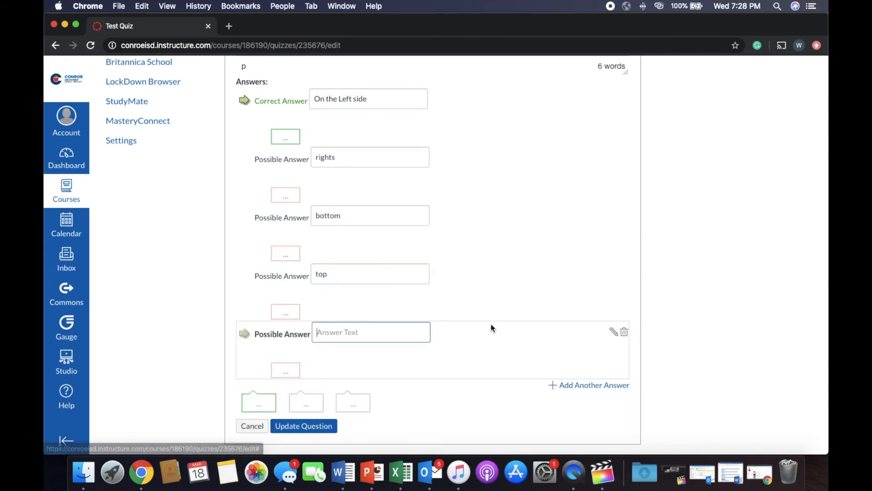
pyautogui.write('let')
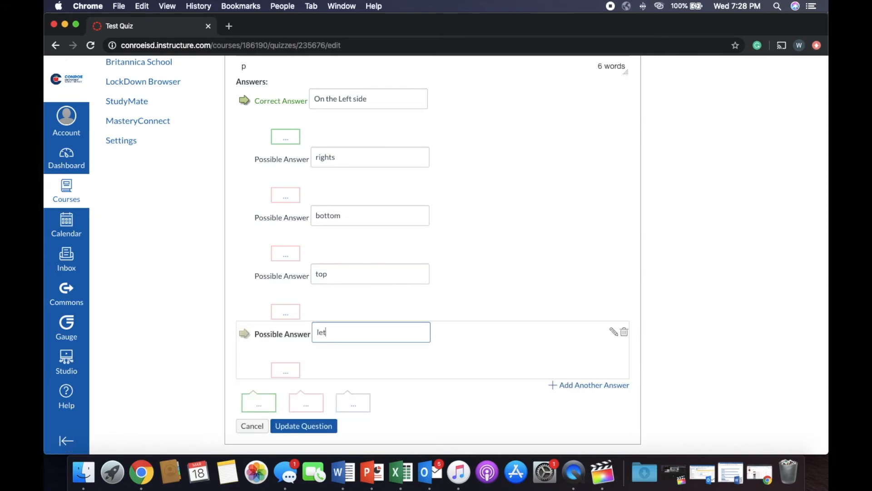
pyautogui.press('BackSpace')
pyautogui.write('ft c')
pyautogui.write('en')
pyautogui.write('trt')
pyautogui.write('er')
pyautogui.scroll(-3, 481, 355)
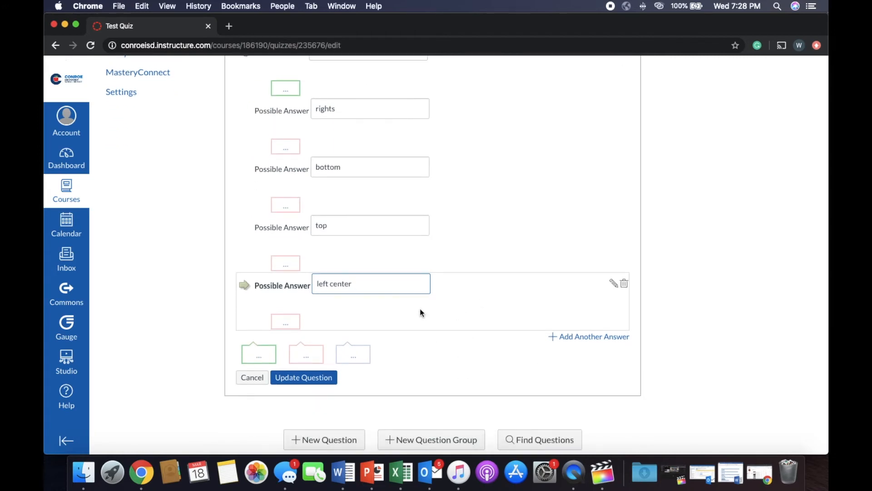
pyautogui.scroll(-4, 405, 306)
pyautogui.scroll(15, 405, 306)
pyautogui.scroll(-15, 406, 307)
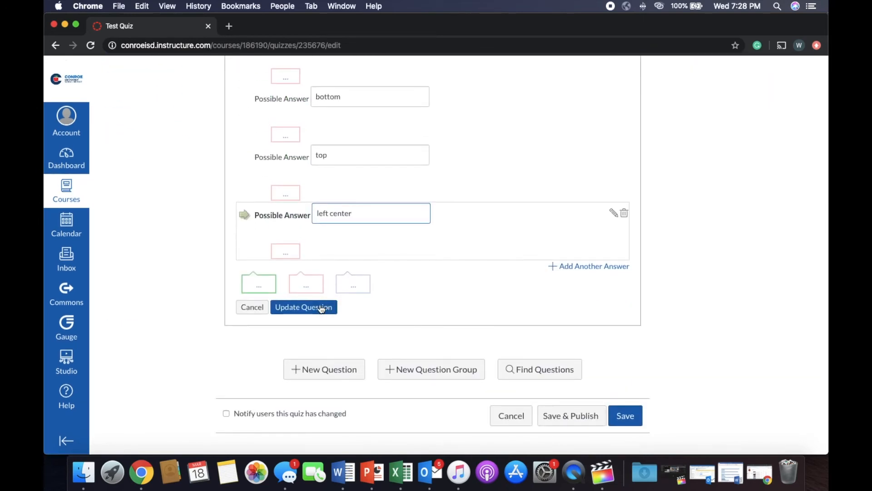
# Save the modules question and add a new question with the type True/False
pyautogui.click(321, 308)
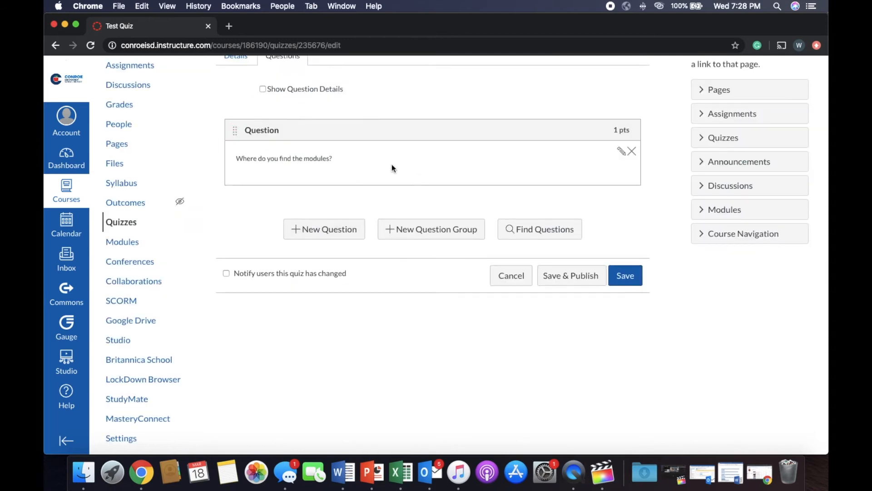
pyautogui.scroll(1, 361, 168)
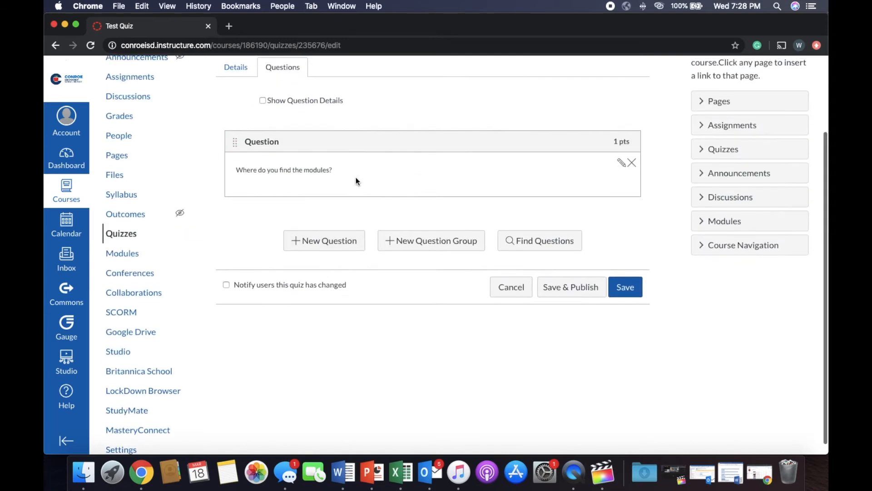
pyautogui.click(346, 241)
pyautogui.click(344, 236)
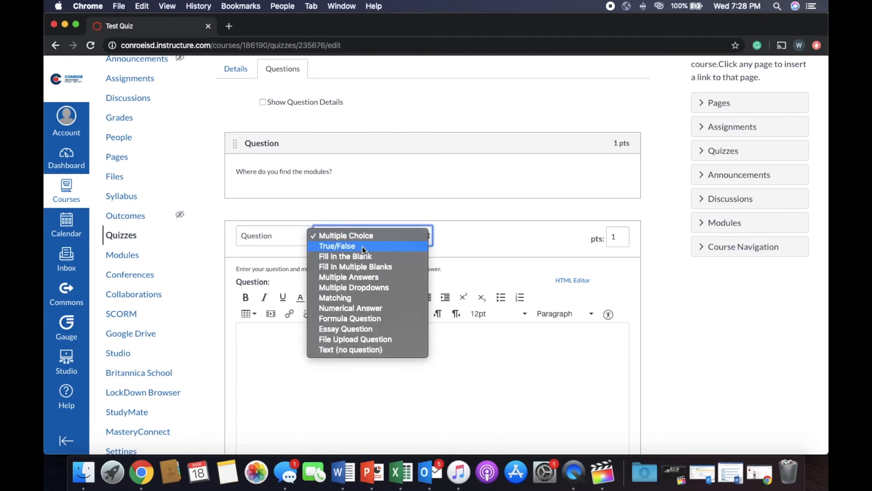
pyautogui.click(363, 245)
# Enter "Is canvas hard?" as the True/False question's text
pyautogui.scroll(-5, 373, 211)
pyautogui.click(364, 205)
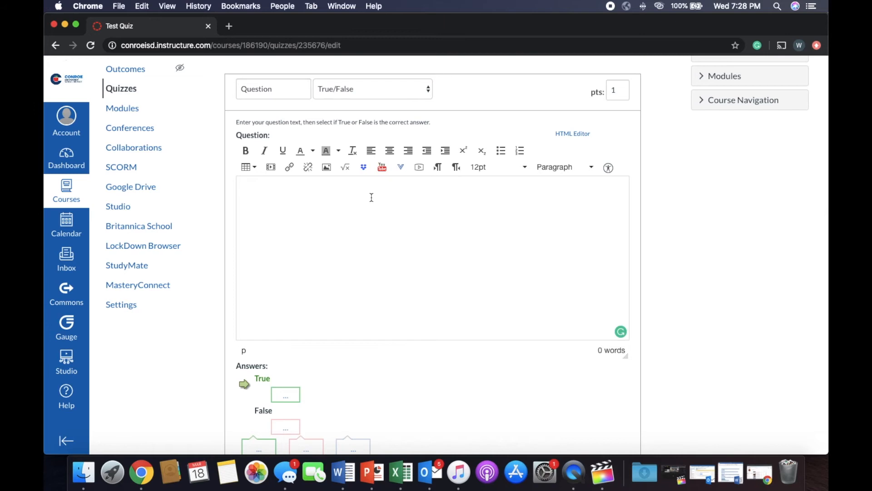
pyautogui.write('Is canvas hard?')
pyautogui.scroll(-3, 395, 208)
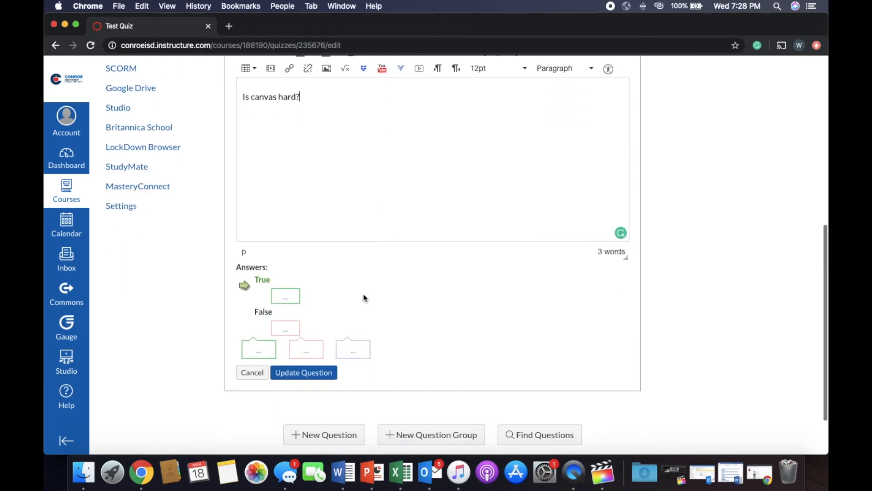
# Open the student comment editors for both the True and the False answer
pyautogui.click(282, 296)
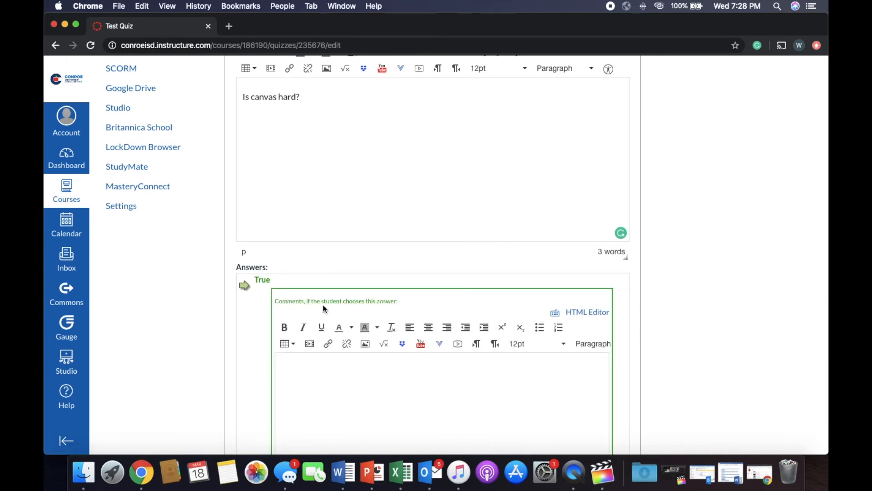
pyautogui.scroll(-1, 323, 304)
pyautogui.scroll(-6, 323, 302)
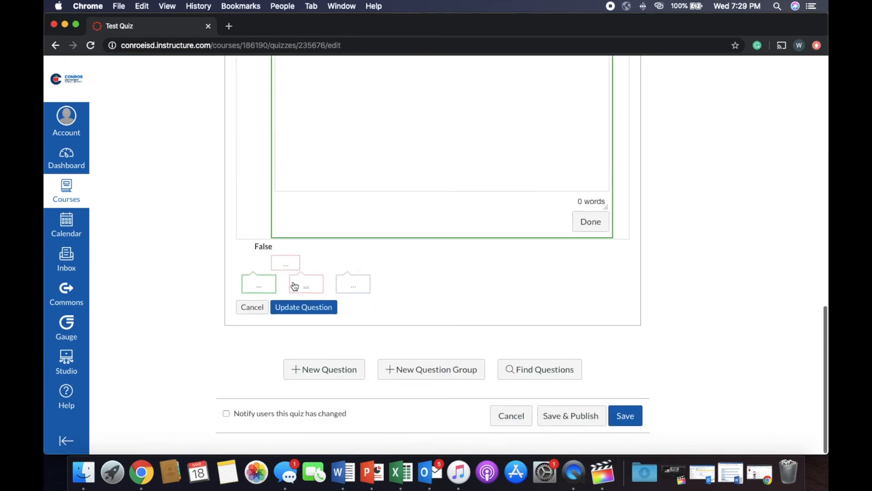
pyautogui.click(292, 267)
pyautogui.scroll(-3, 352, 286)
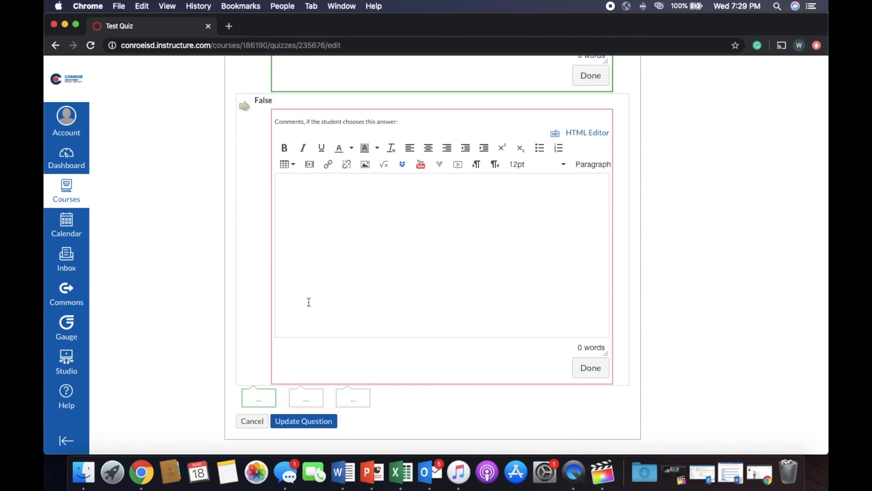
# Choose True as the correct answer and save the True/False question
pyautogui.scroll(3, 308, 303)
pyautogui.scroll(7, 310, 305)
pyautogui.scroll(-2, 309, 302)
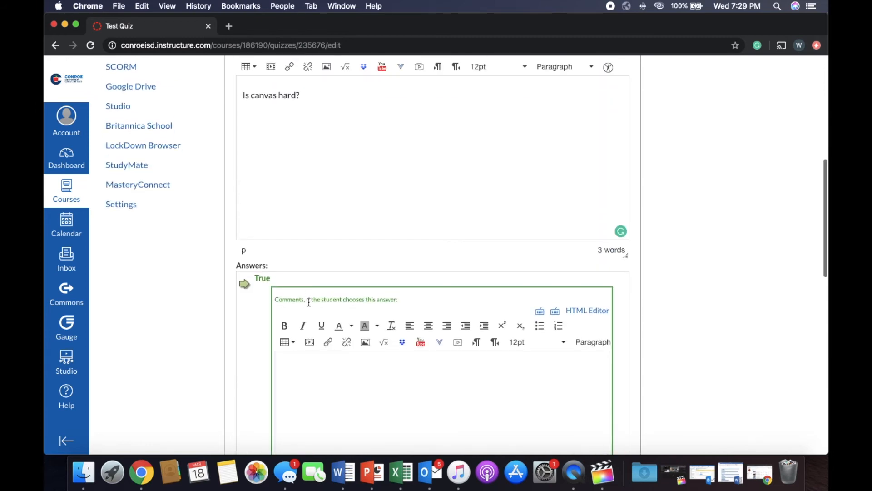
pyautogui.scroll(-1, 308, 303)
pyautogui.click(257, 204)
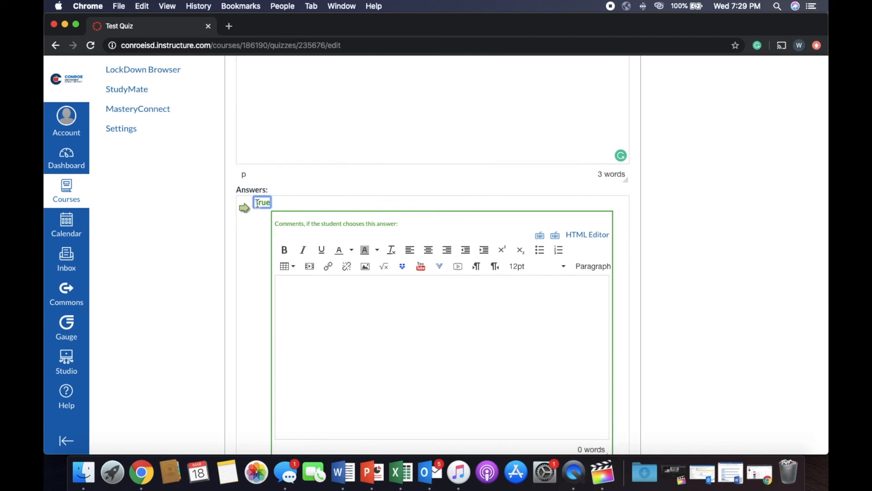
pyautogui.scroll(-5, 251, 253)
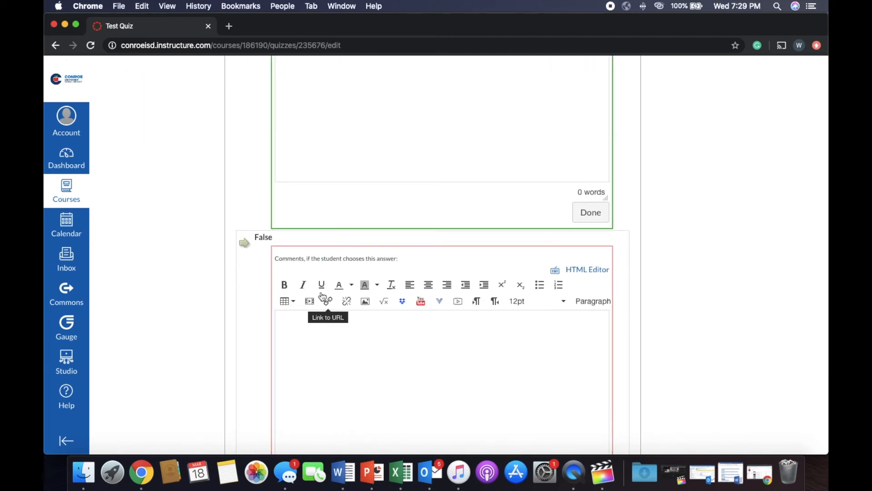
pyautogui.scroll(-5, 302, 281)
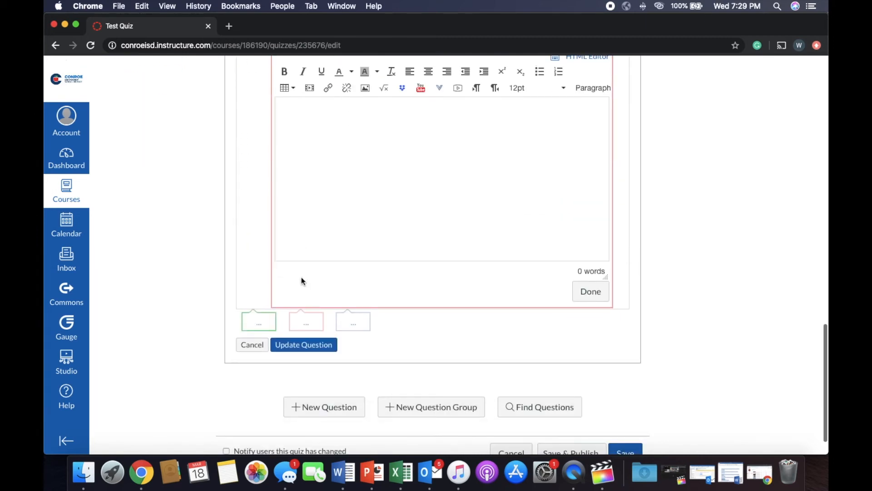
pyautogui.click(295, 348)
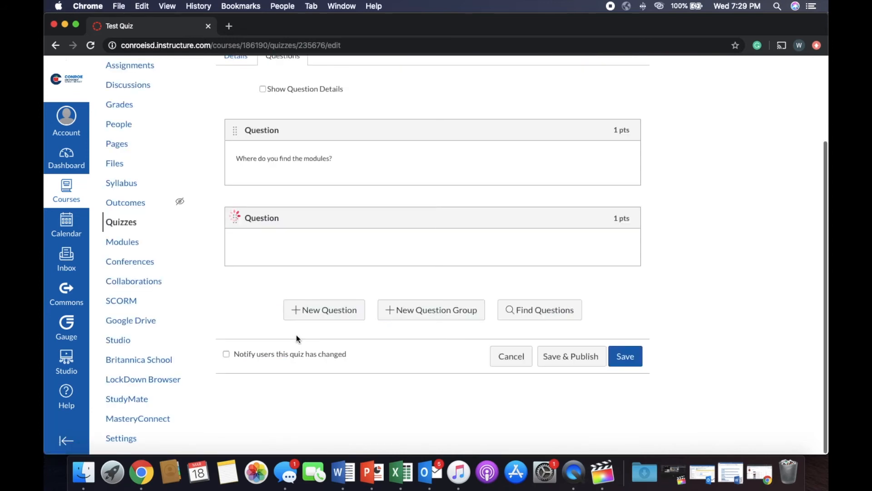
# Add another new question to the quiz and set its type to Matching
pyautogui.click(345, 311)
pyautogui.scroll(10, 362, 266)
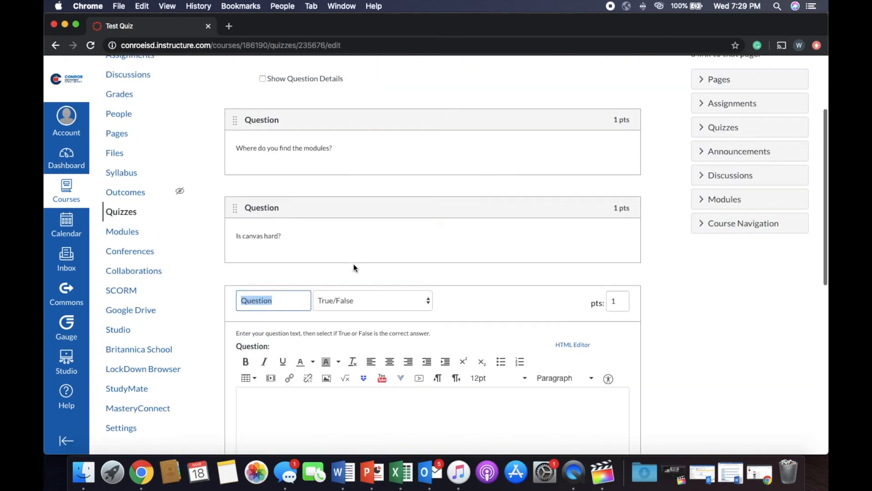
pyautogui.click(358, 318)
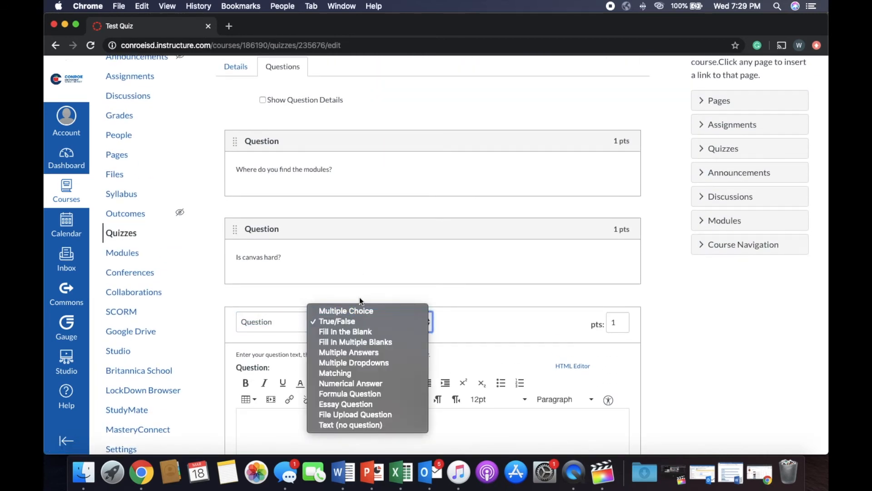
pyautogui.click(361, 372)
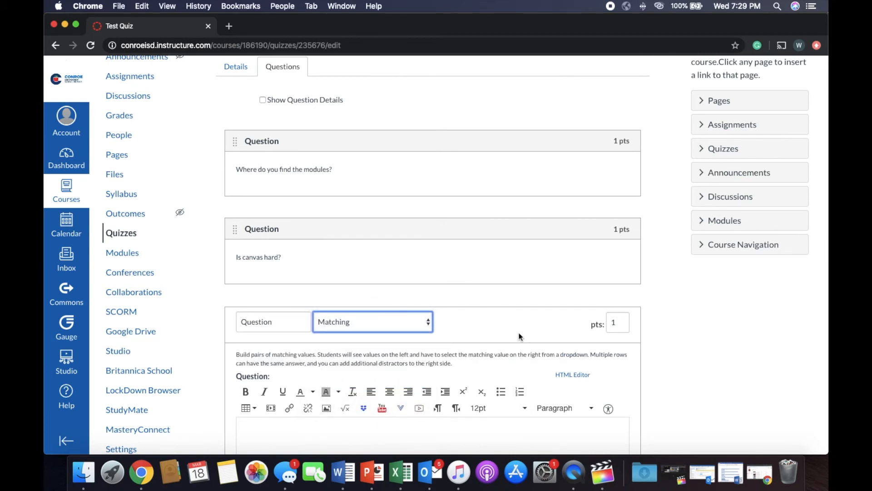
# Enter "Match the word with the correct term" as the matching question's text, correcting the misspelled word with the spelling suggestion
pyautogui.scroll(-8, 520, 333)
pyautogui.scroll(3, 520, 332)
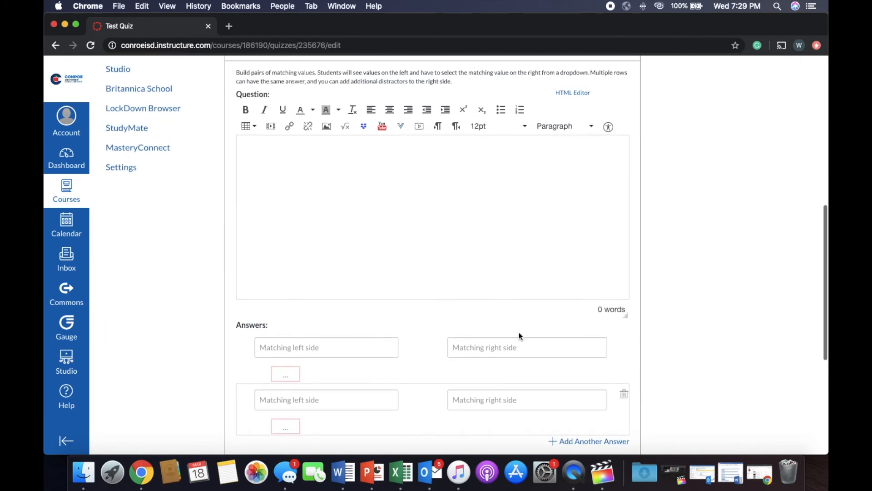
pyautogui.click(448, 168)
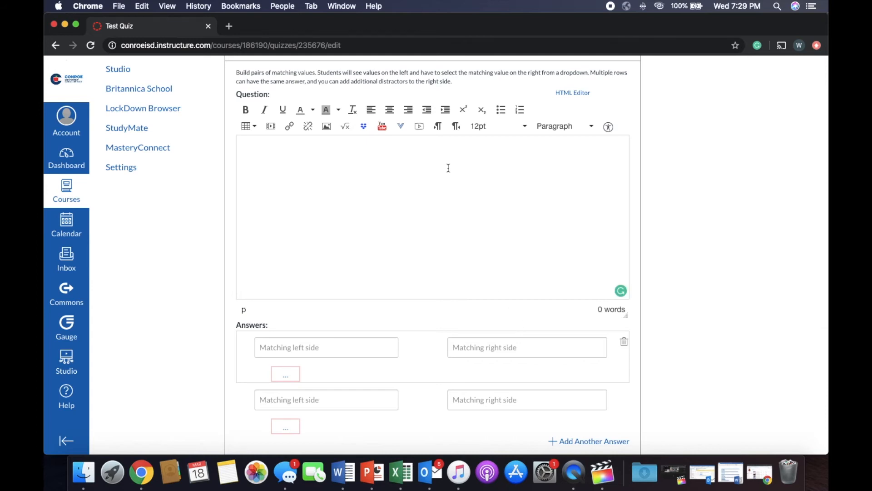
pyautogui.write('Match the')
pyautogui.write('word with the corect ter')
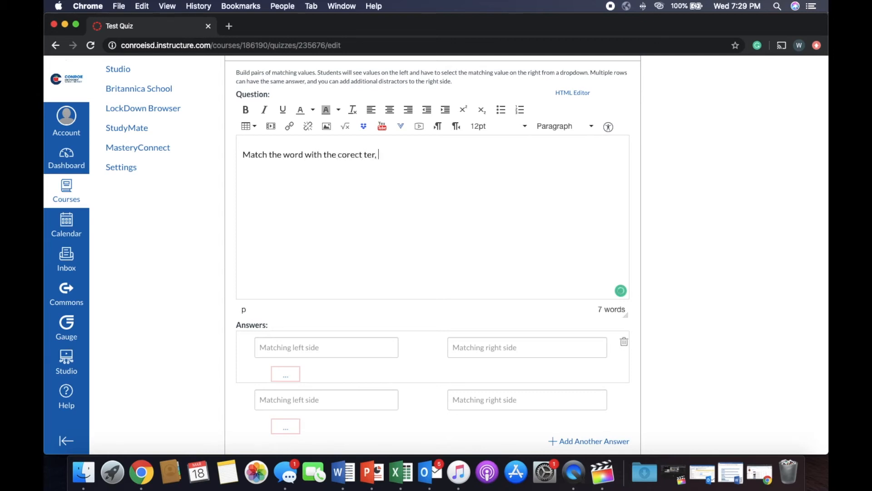
pyautogui.write(', ')
pyautogui.write('m')
pyautogui.rightClick(355, 155)
pyautogui.click(347, 170)
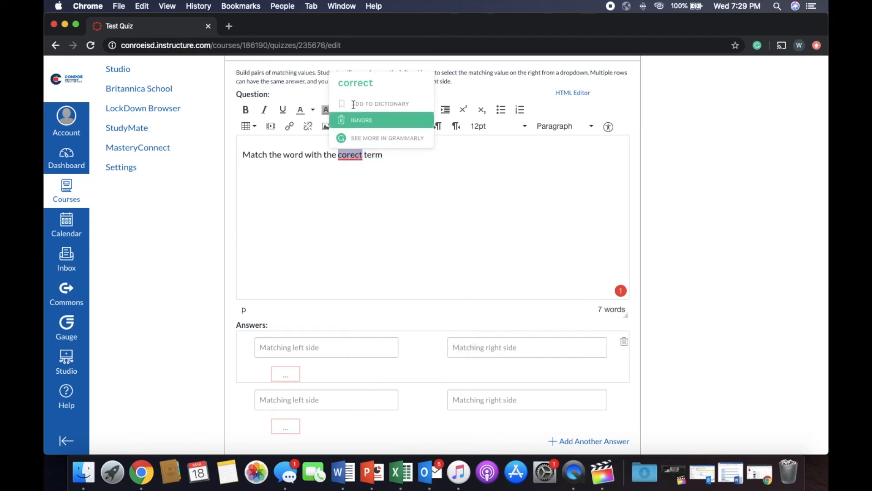
pyautogui.click(359, 87)
# Fill the first matching pair with "Manifest Destiny" and the definition "or belief that the expansion of the US throughout the American continent"
pyautogui.scroll(-3, 424, 307)
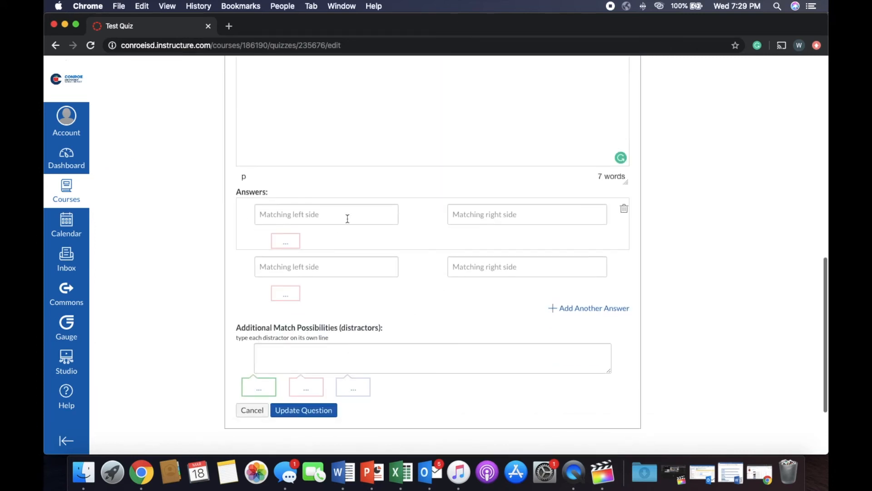
pyautogui.click(473, 213)
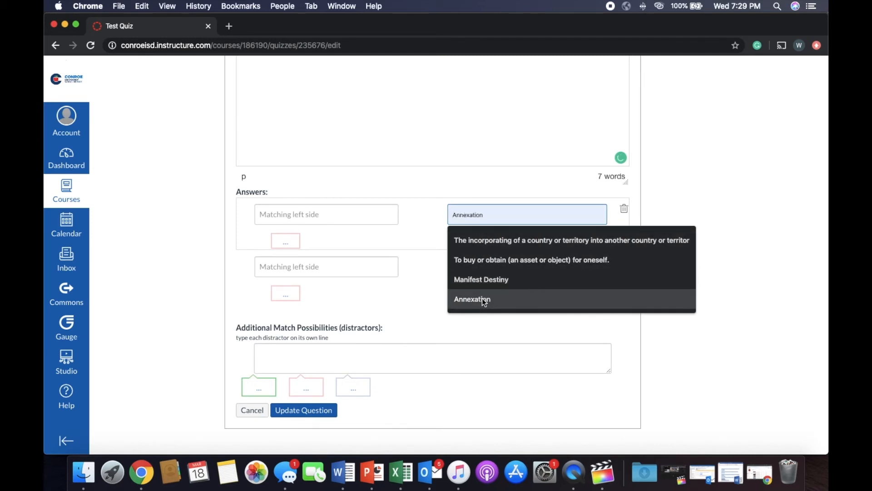
pyautogui.click(443, 194)
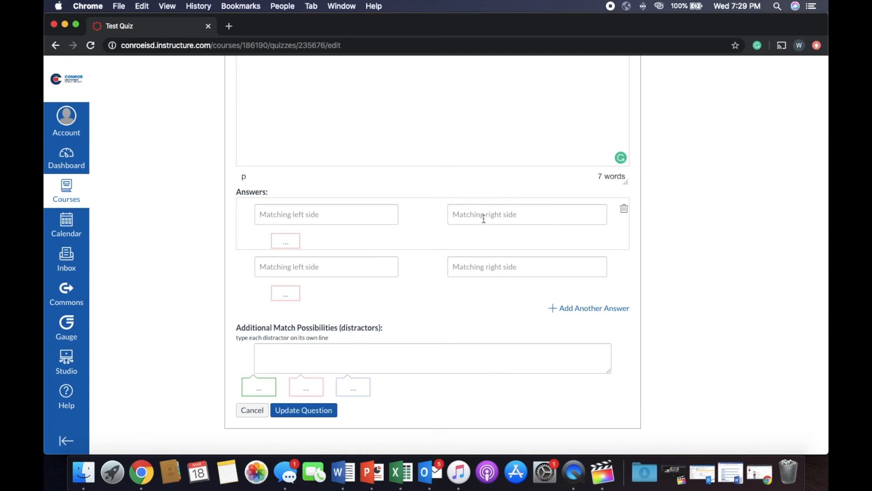
pyautogui.click(478, 217)
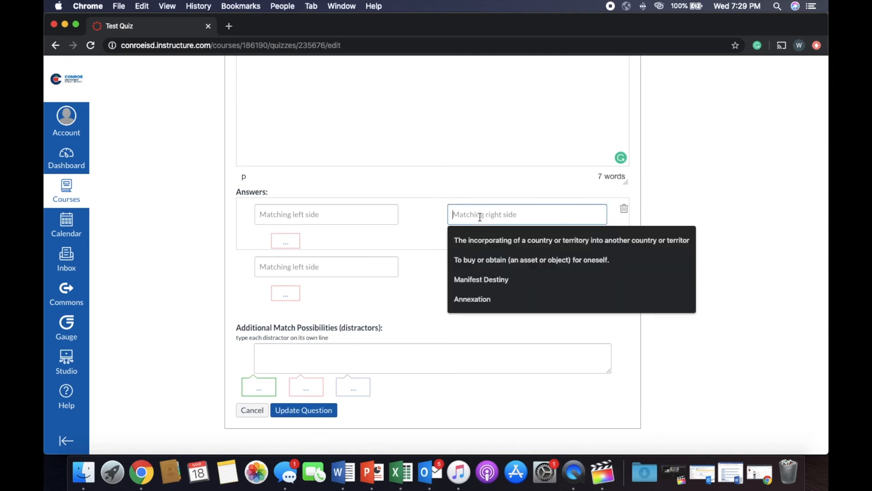
pyautogui.click(491, 286)
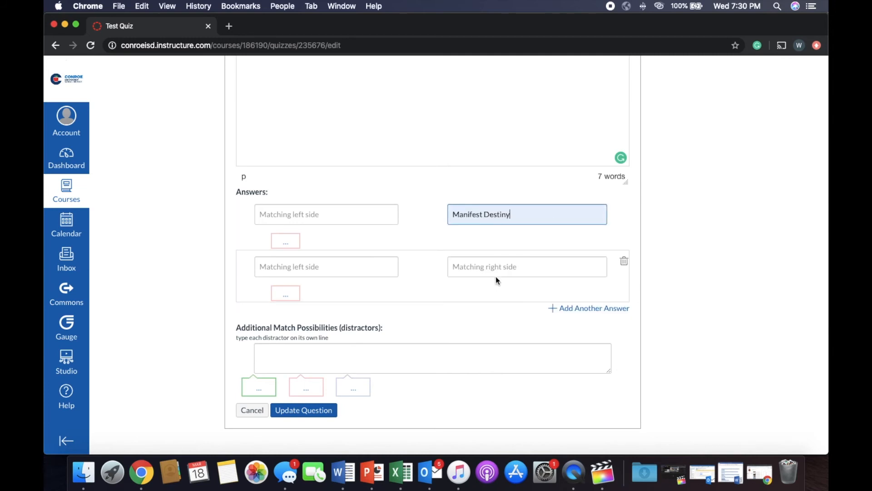
pyautogui.click(371, 214)
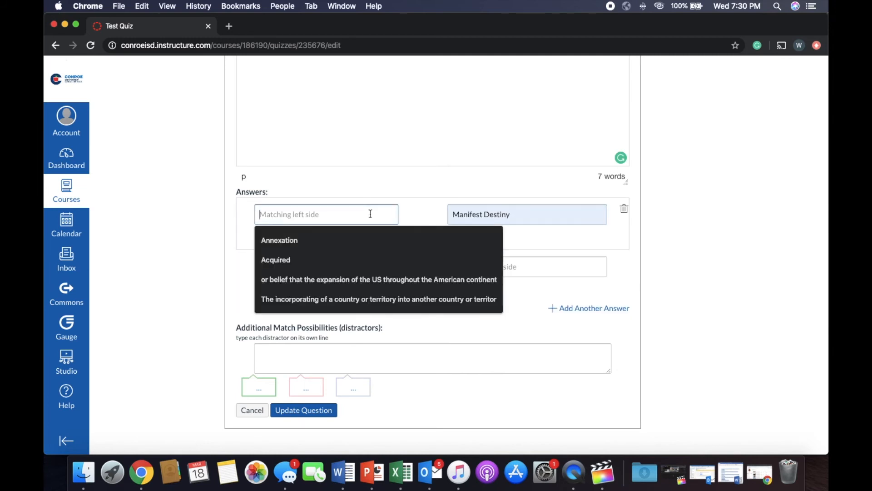
pyautogui.click(364, 279)
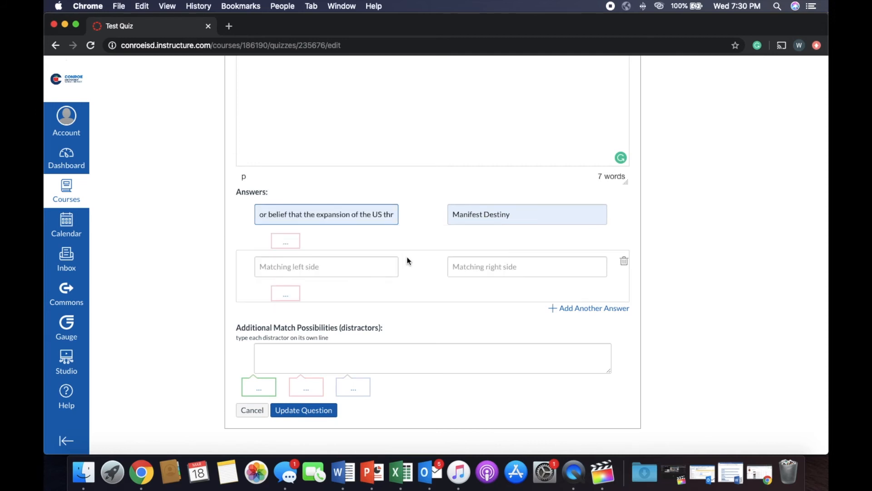
# Fill the second matching pair with "Annexation" and the definition about incorporating a country or territory into another
pyautogui.click(465, 266)
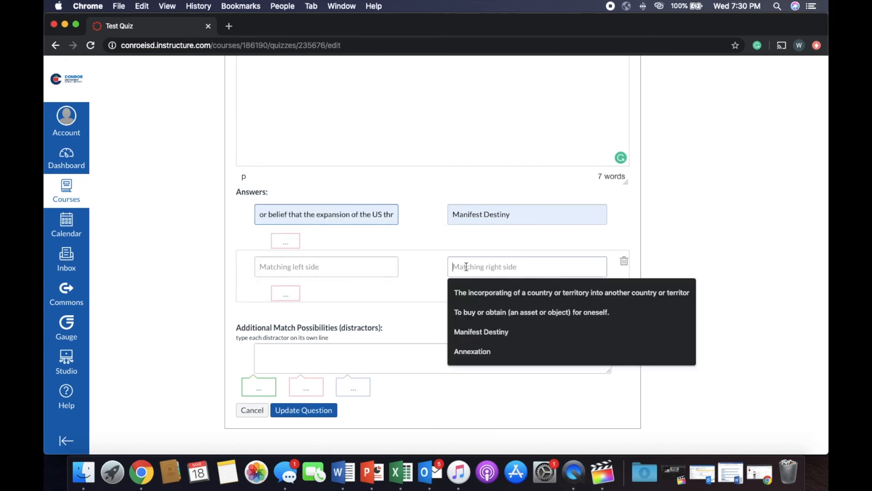
pyautogui.click(492, 345)
pyautogui.click(341, 271)
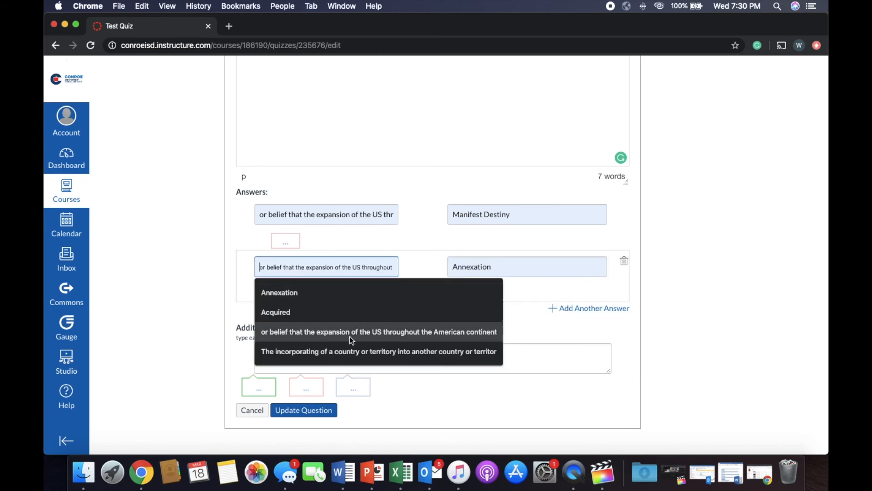
pyautogui.click(351, 353)
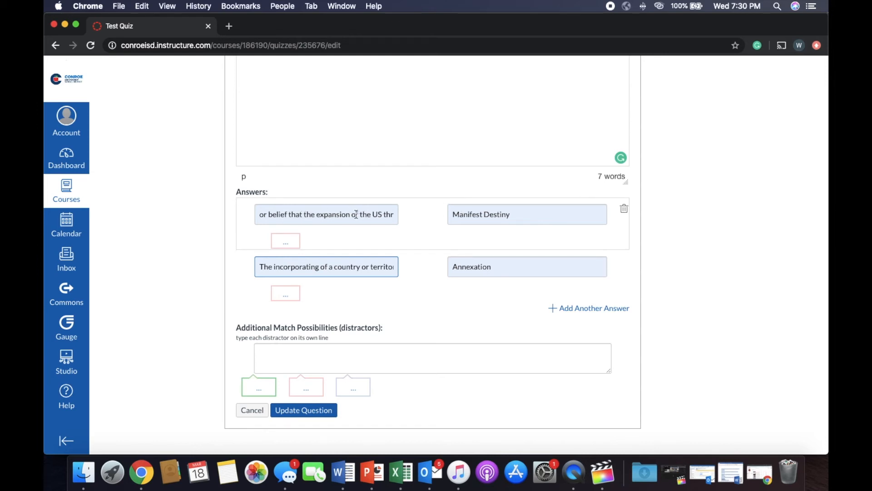
pyautogui.click(570, 308)
pyautogui.click(534, 323)
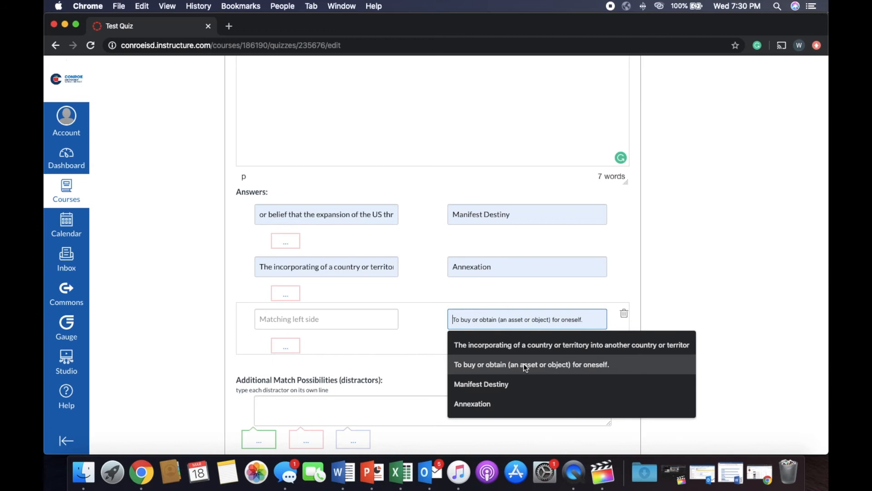
pyautogui.click(424, 320)
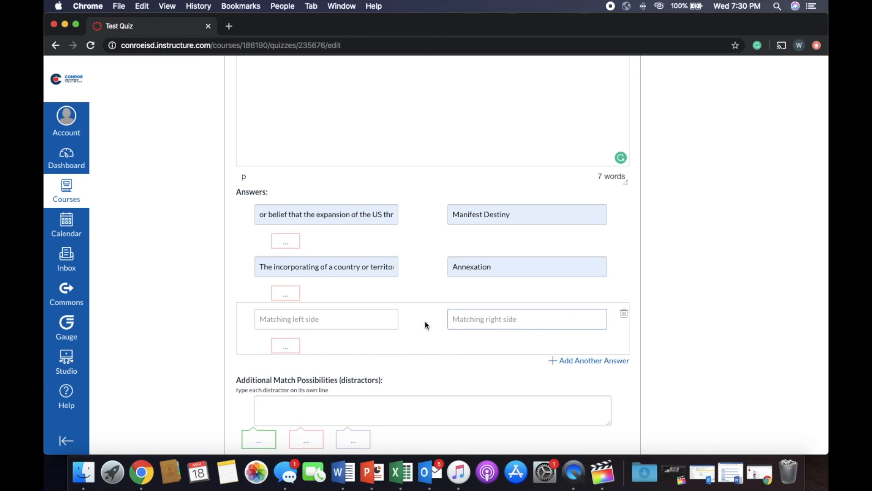
pyautogui.click(624, 314)
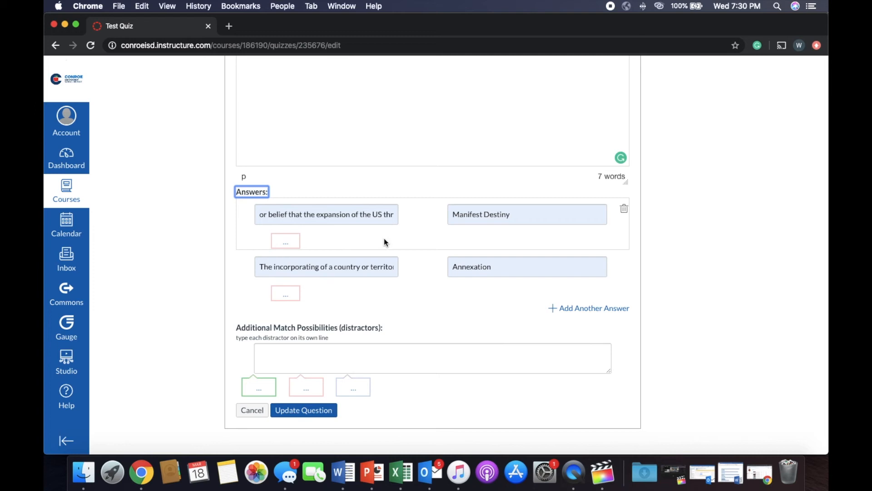
# Set the matching question's value to 100 points
pyautogui.scroll(10, 425, 250)
pyautogui.scroll(-1, 429, 273)
pyautogui.scroll(-3, 430, 272)
pyautogui.scroll(1, 503, 240)
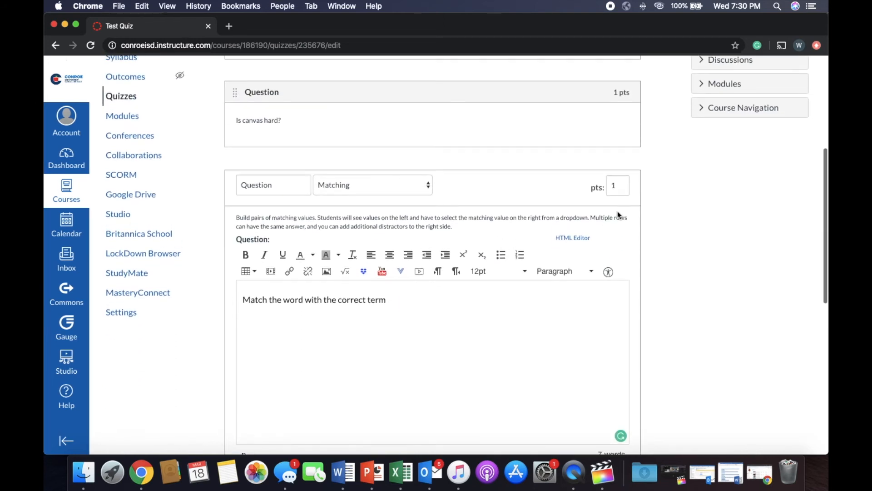
pyautogui.click(618, 184)
pyautogui.write('00')
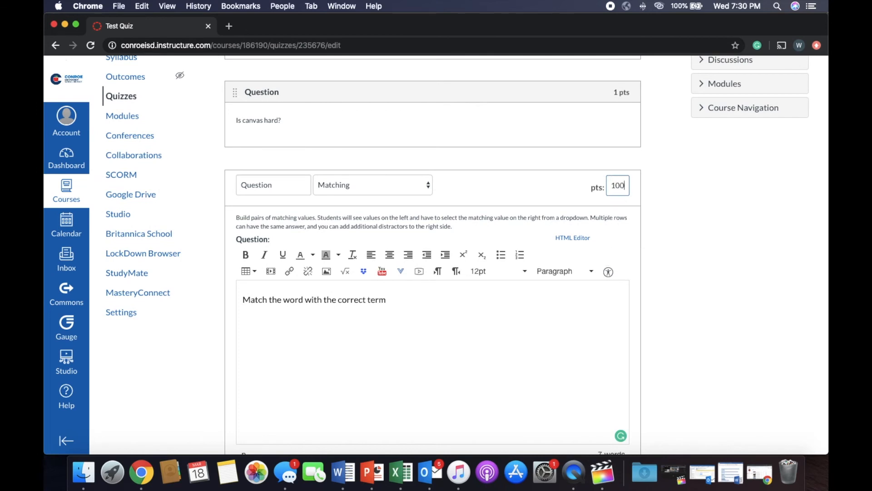
# Set the matching question's value to 50 points instead and update the question
pyautogui.press('BackSpace')
pyautogui.press('BackSpace')
pyautogui.press('BackSpace')
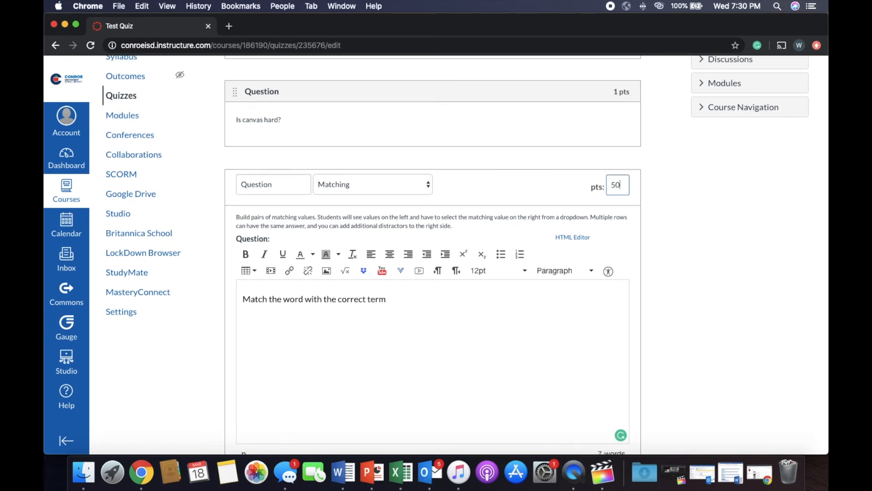
pyautogui.scroll(-5, 576, 240)
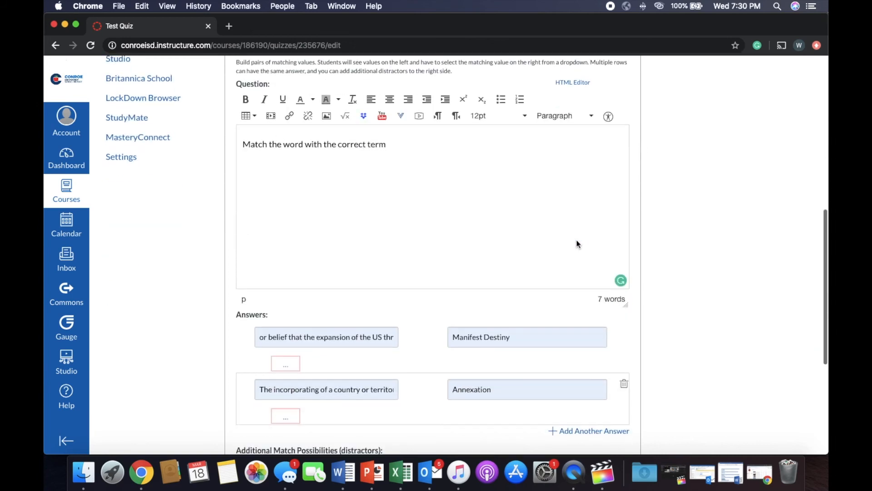
pyautogui.scroll(-2, 576, 240)
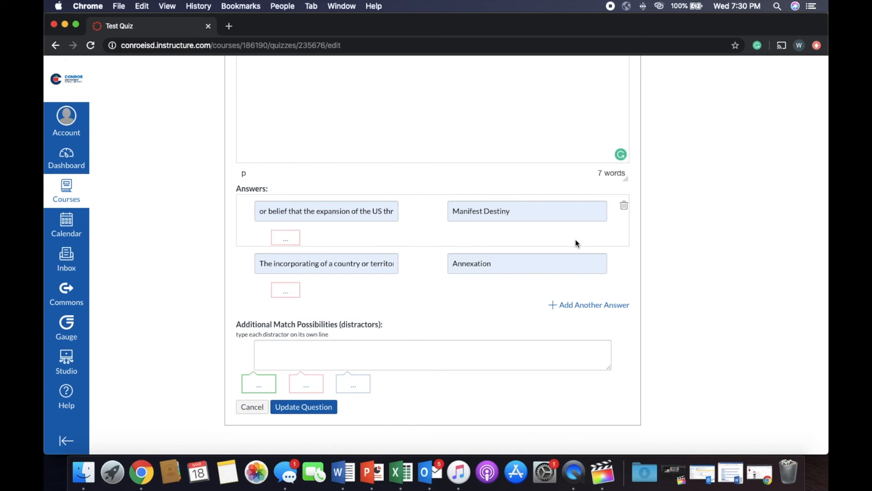
pyautogui.scroll(-2, 574, 240)
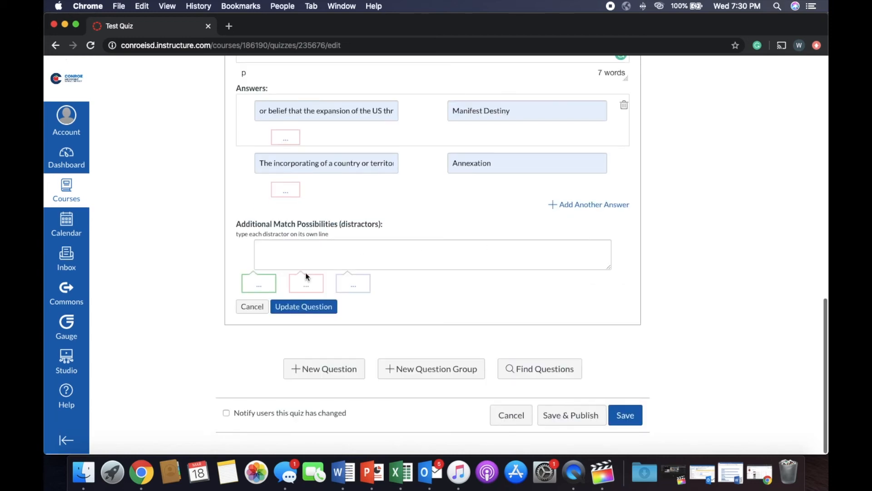
pyautogui.click(324, 307)
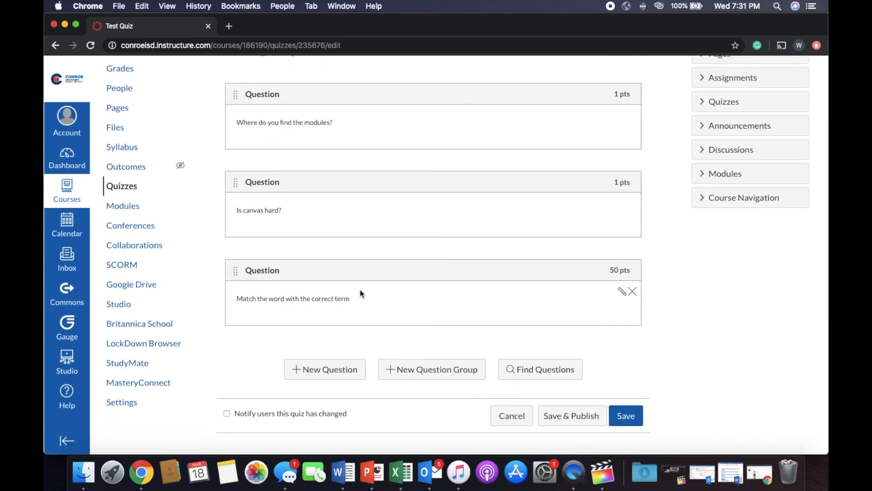
# Add an essay question with the text "What is the hardest thing about Canvas?" and update it
pyautogui.click(354, 369)
pyautogui.click(416, 259)
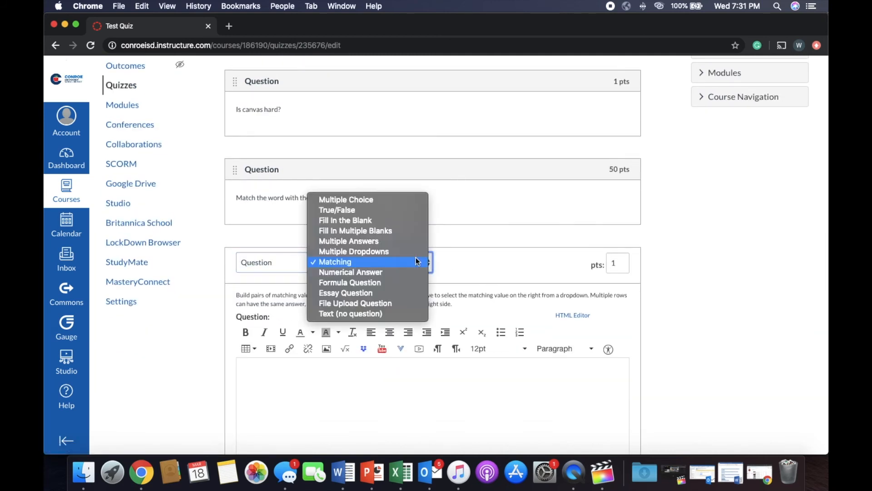
pyautogui.click(405, 292)
pyautogui.scroll(-10, 456, 268)
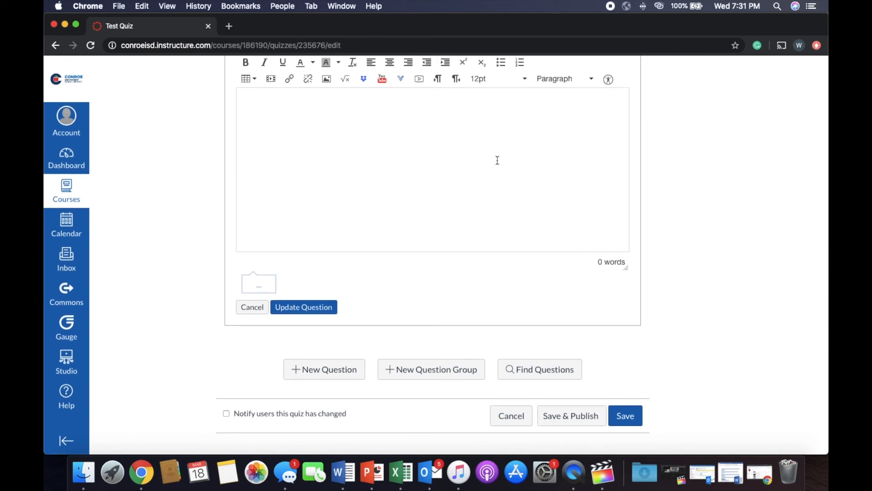
pyautogui.click(457, 137)
pyautogui.write('What is the hardest thing about Canvas?')
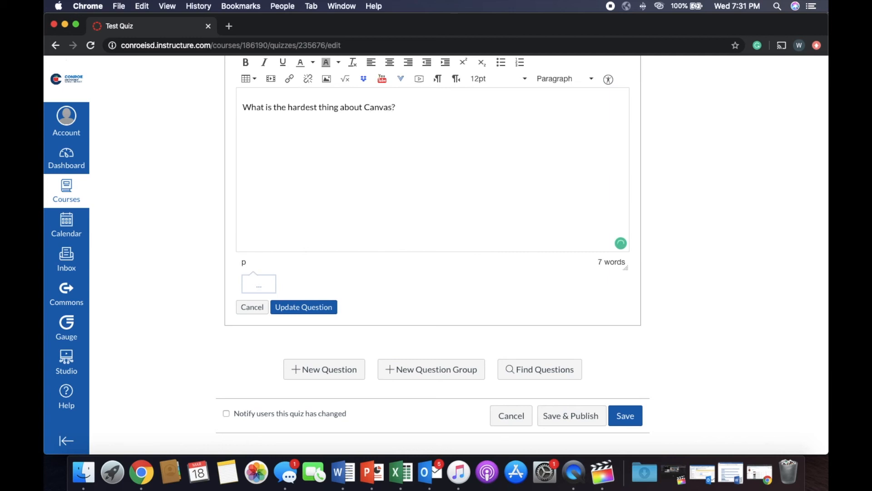
pyautogui.click(325, 312)
# Review the list of questions and save the quiz without publishing it
pyautogui.scroll(-1, 397, 268)
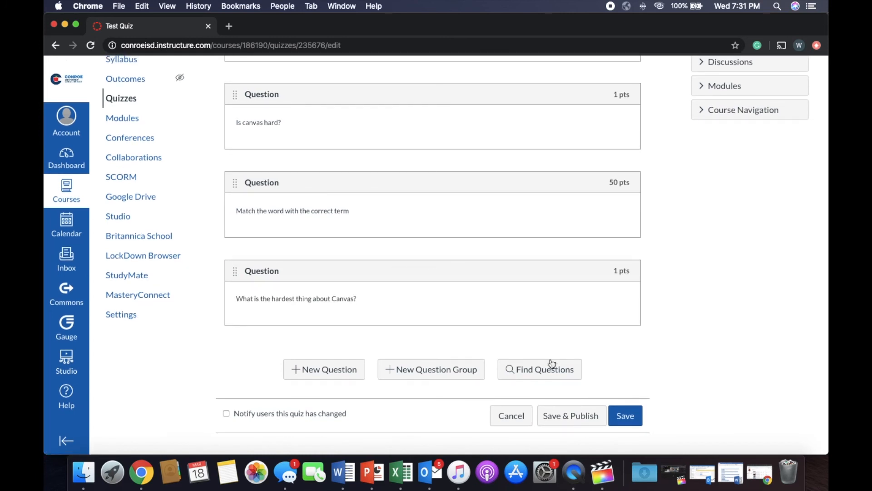
pyautogui.scroll(5, 546, 358)
pyautogui.scroll(-5, 551, 349)
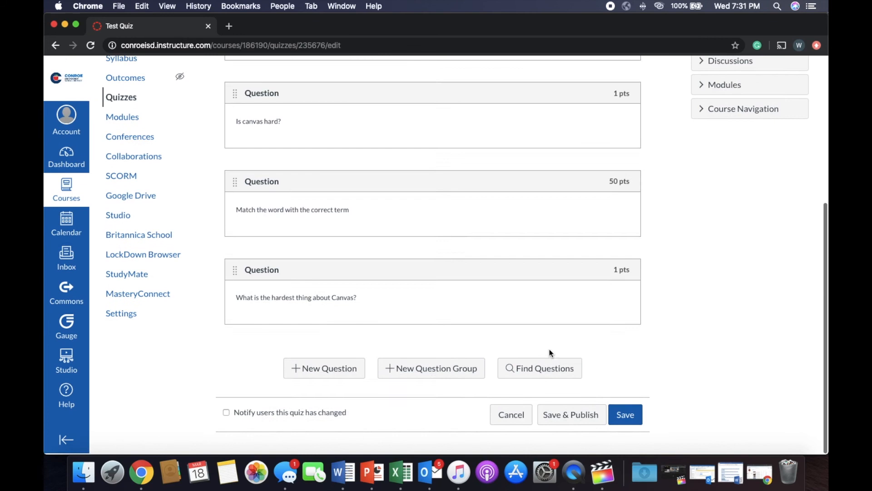
pyautogui.click(623, 416)
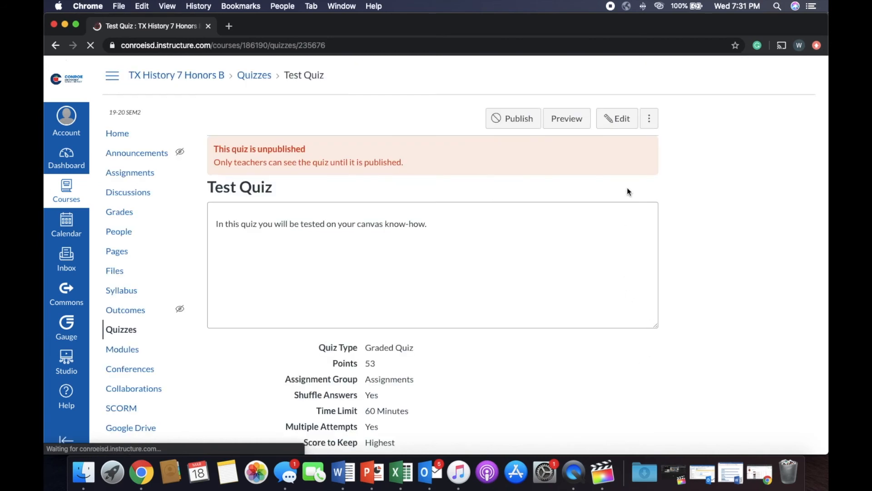
# Open the quiz preview and examine the instructions, questions and running timer
pyautogui.click(576, 119)
pyautogui.scroll(-2, 551, 177)
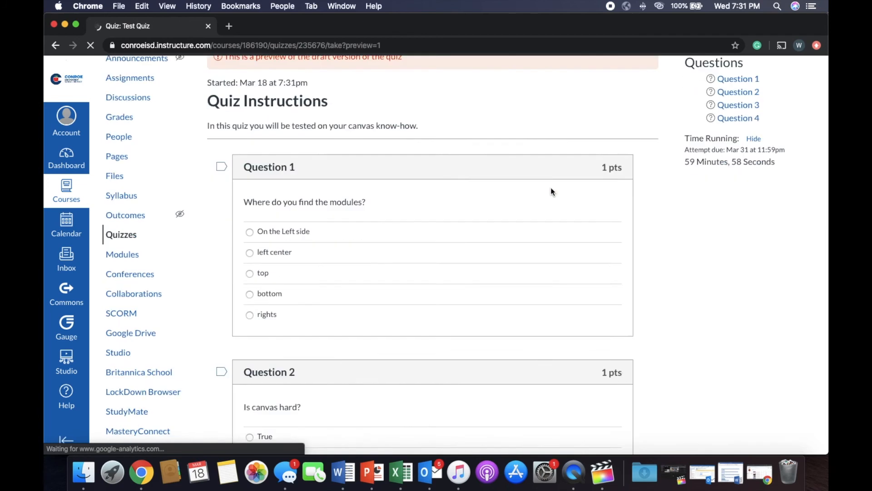
pyautogui.scroll(-1, 550, 187)
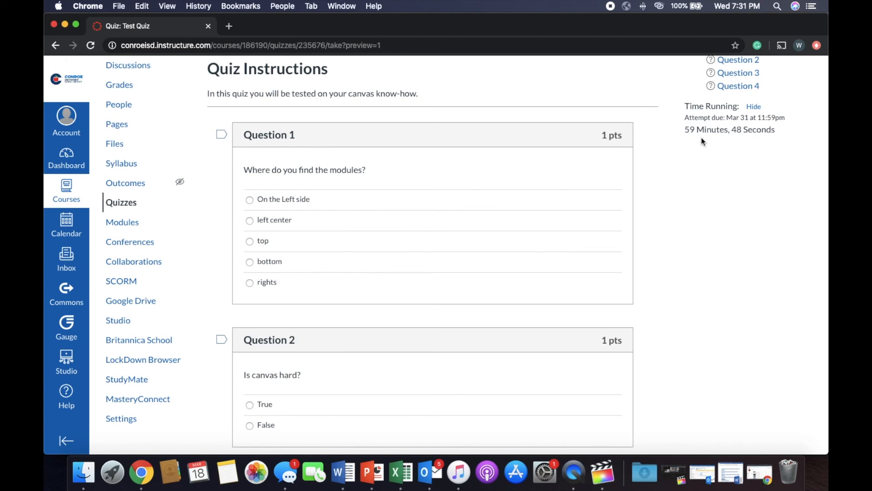
pyautogui.scroll(-3, 689, 130)
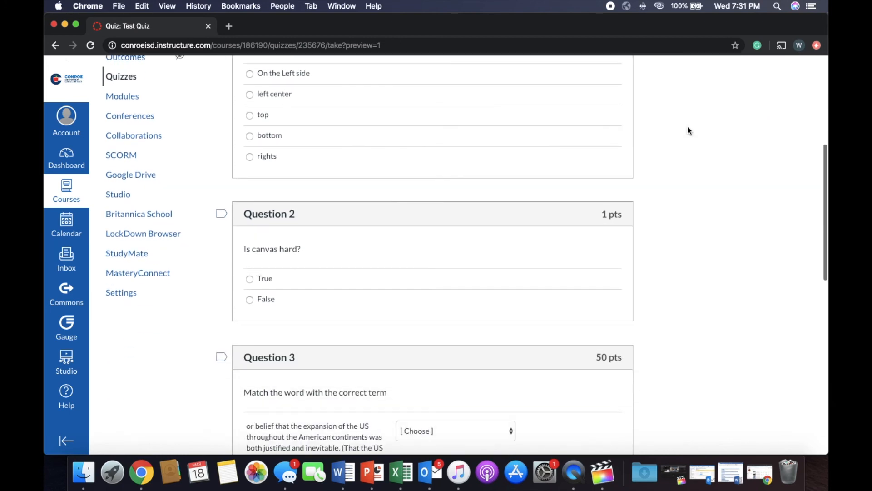
pyautogui.scroll(2, 689, 130)
pyautogui.scroll(4, 689, 130)
pyautogui.scroll(-3, 688, 128)
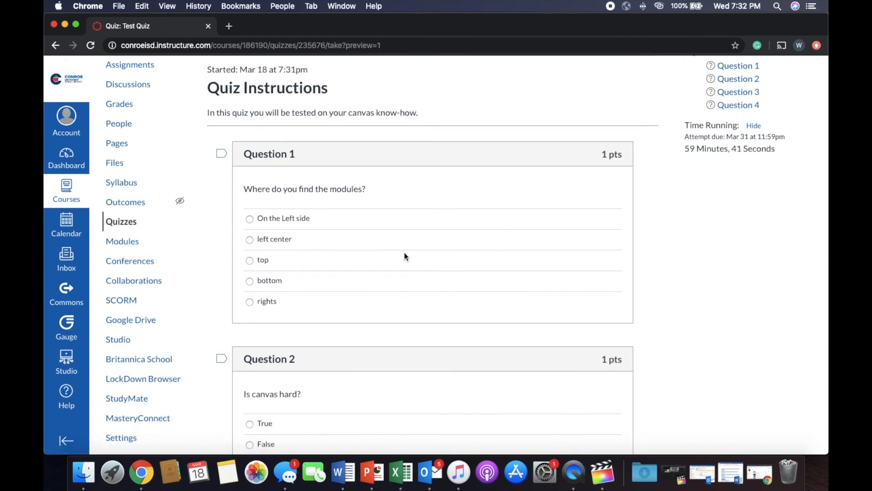
# Answer the modules question with "On the Left side" and the True/False question with True
pyautogui.click(249, 219)
pyautogui.scroll(-5, 286, 232)
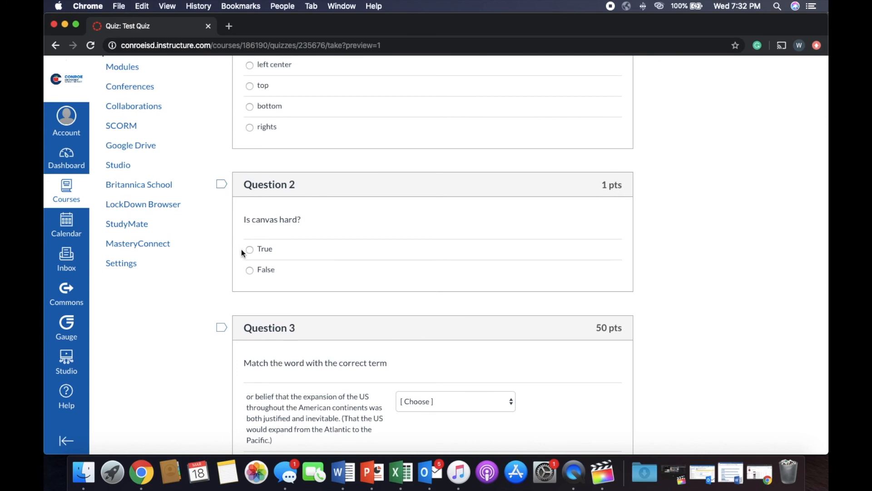
pyautogui.click(249, 250)
# Choose Manifest Destiny as the match for both definitions in the matching question
pyautogui.scroll(-5, 248, 248)
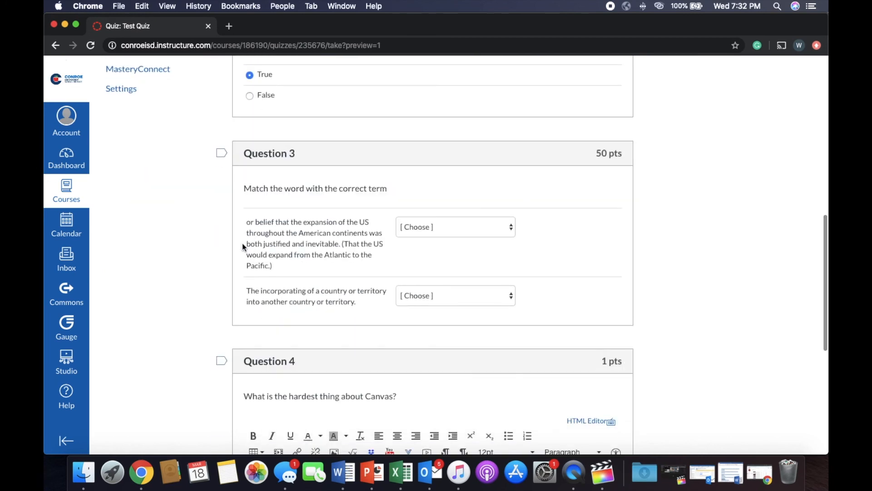
pyautogui.click(433, 224)
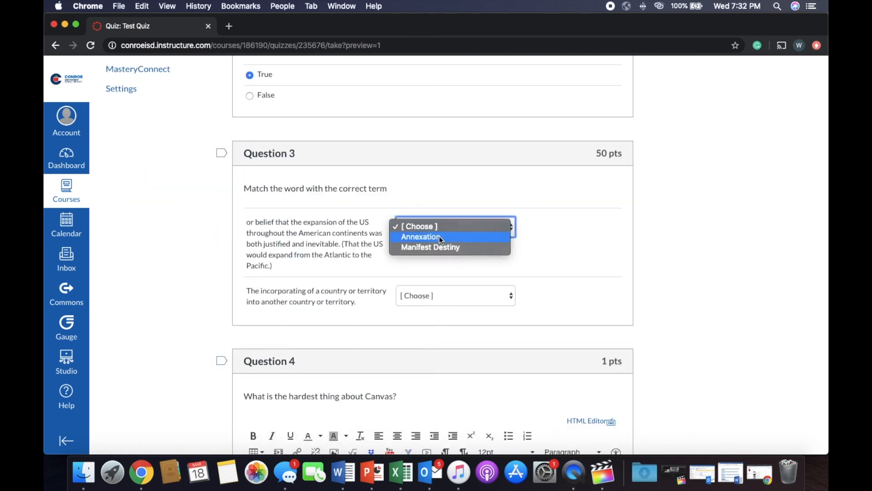
pyautogui.click(440, 246)
pyautogui.click(444, 293)
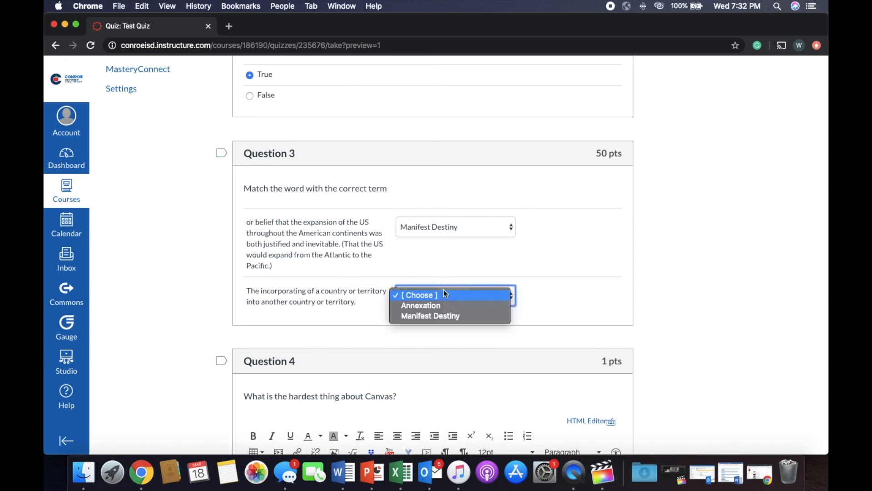
pyautogui.click(441, 314)
# Answer the essay question with "Getting to know how it all works. But once you do it is easy" and submit the preview quiz
pyautogui.scroll(-4, 413, 275)
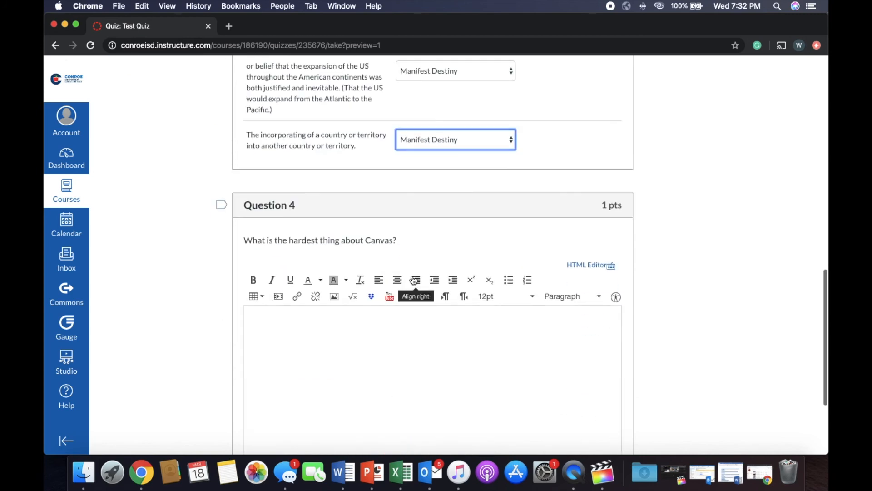
pyautogui.scroll(-1, 385, 303)
pyautogui.click(386, 308)
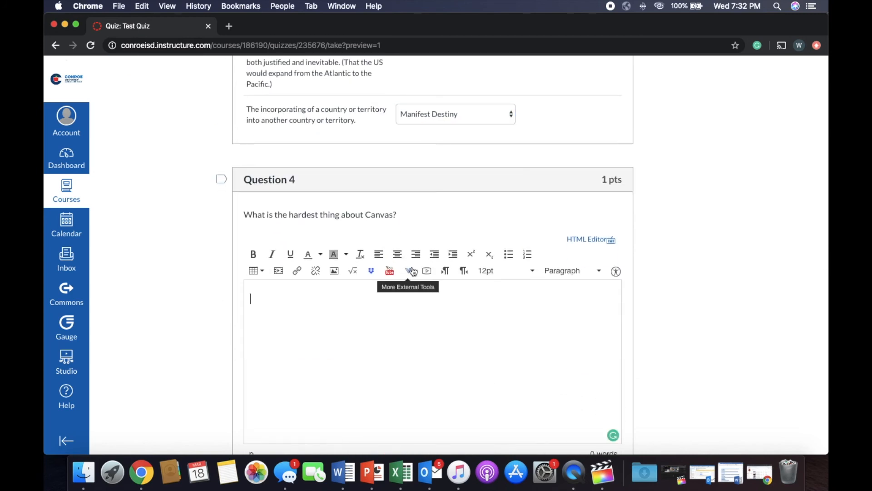
pyautogui.write('Getiing to')
pyautogui.press('BackSpace')
pyautogui.press('BackSpace')
pyautogui.press('BackSpace')
pyautogui.write('ing to know how it all ')
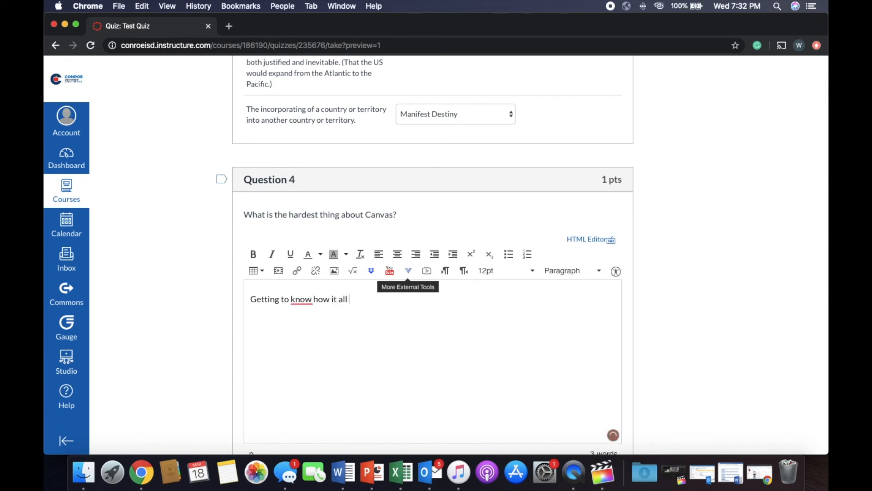
pyautogui.write('works. But once you do it is easy')
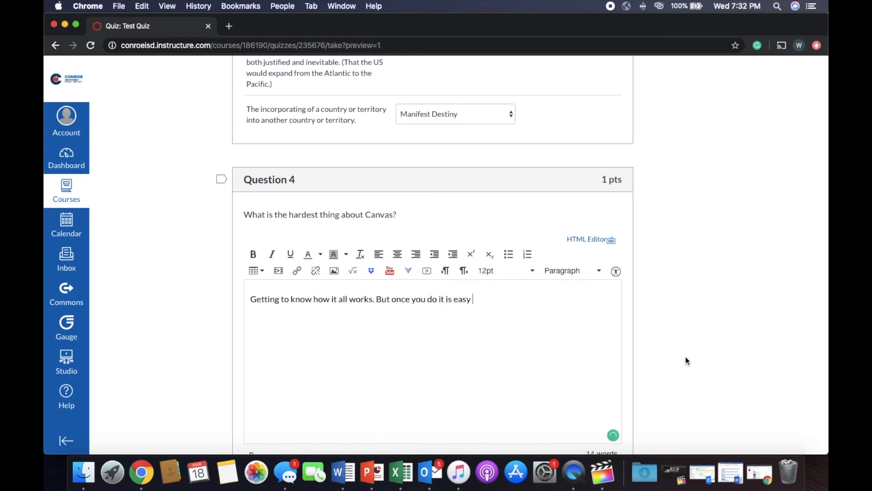
pyautogui.scroll(-5, 654, 293)
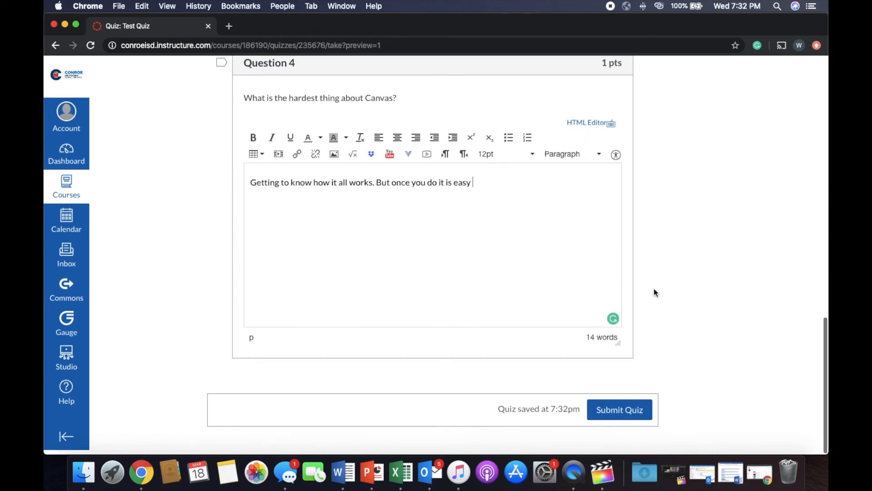
pyautogui.click(636, 411)
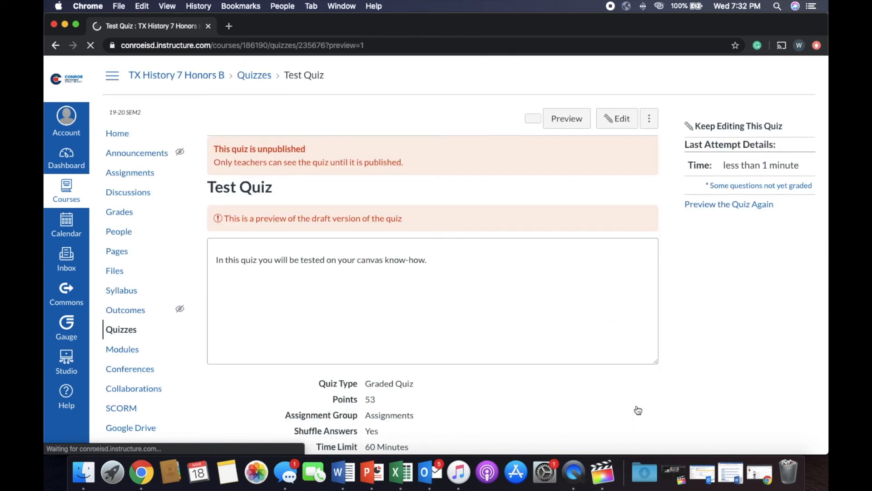
# Examine the submitted attempt's score and the points awarded for each question, including the matching and essay questions
pyautogui.scroll(-12, 626, 398)
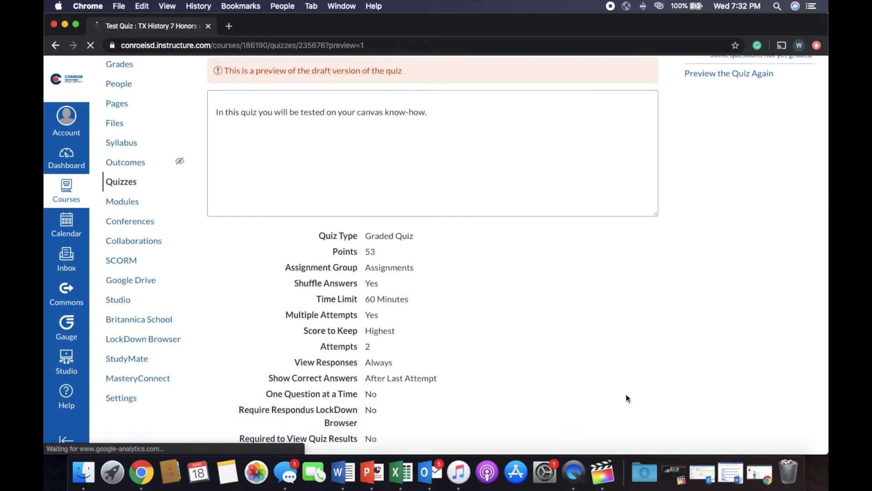
pyautogui.scroll(-6, 626, 392)
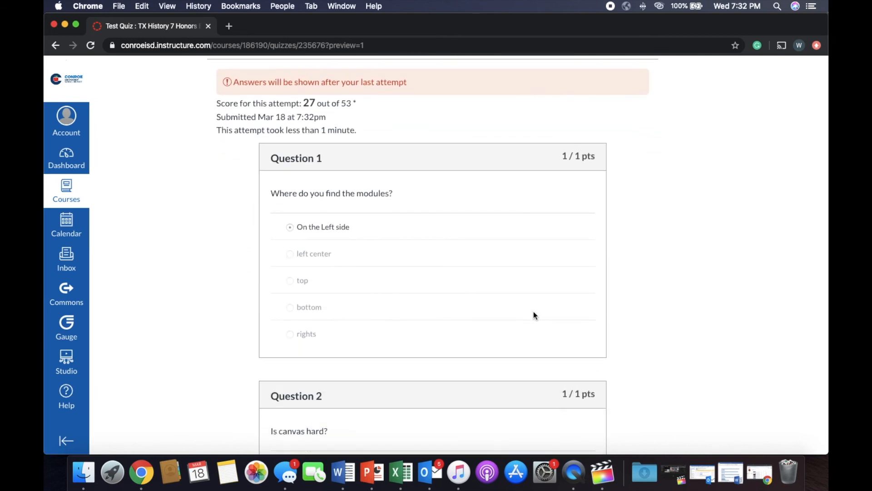
pyautogui.scroll(-6, 534, 309)
pyautogui.scroll(-3, 535, 307)
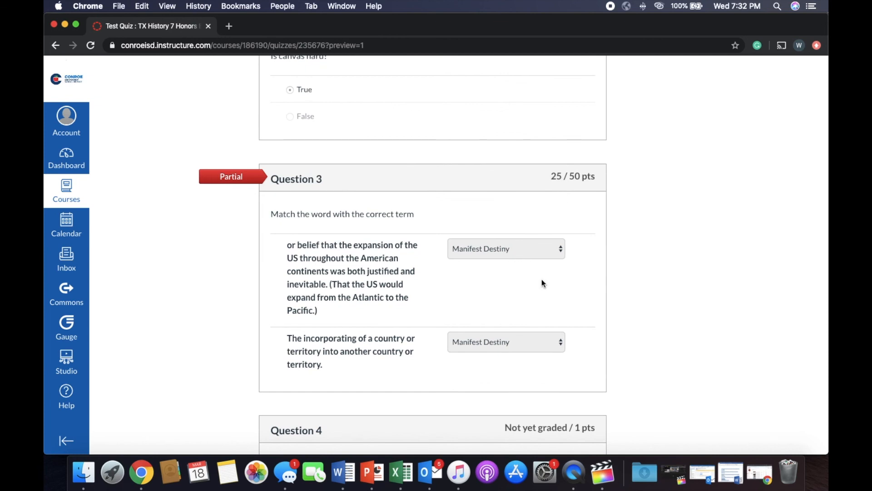
pyautogui.scroll(-2, 544, 276)
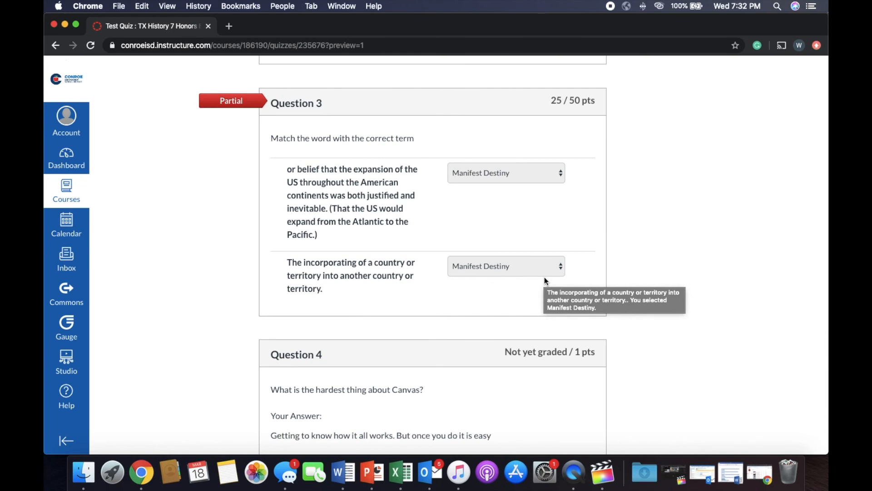
pyautogui.scroll(-1, 544, 277)
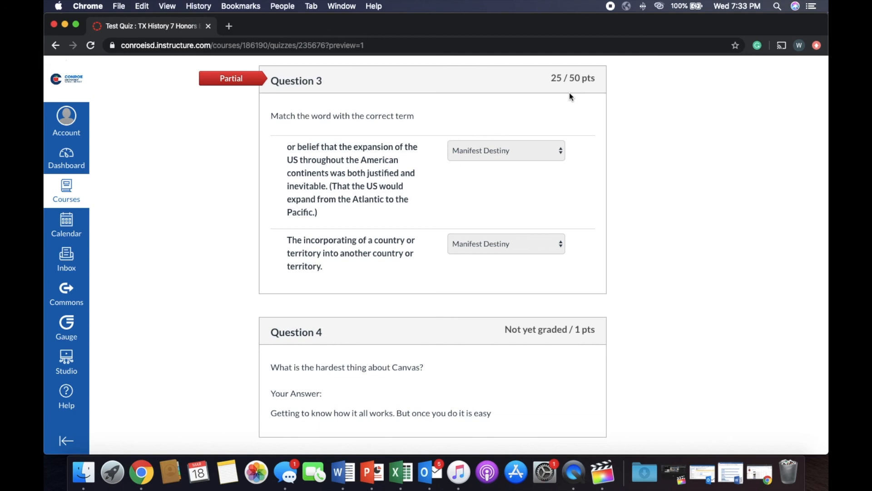
pyautogui.scroll(-2, 490, 298)
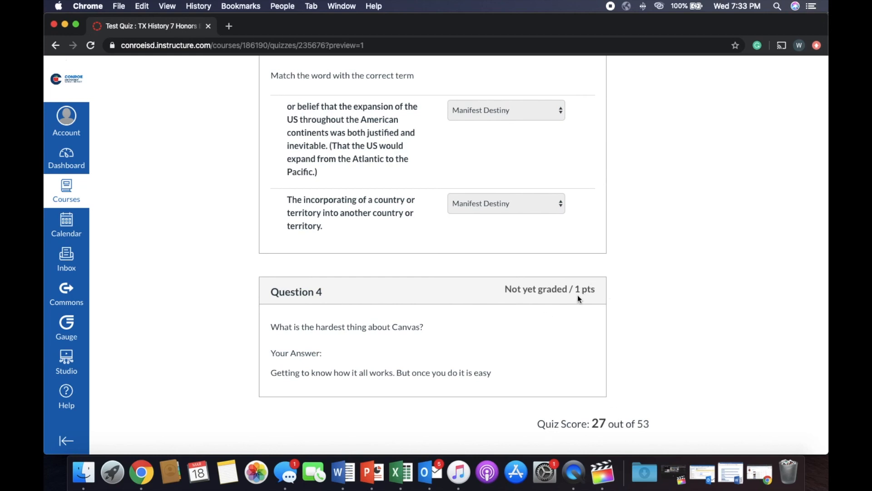
pyautogui.scroll(3, 570, 301)
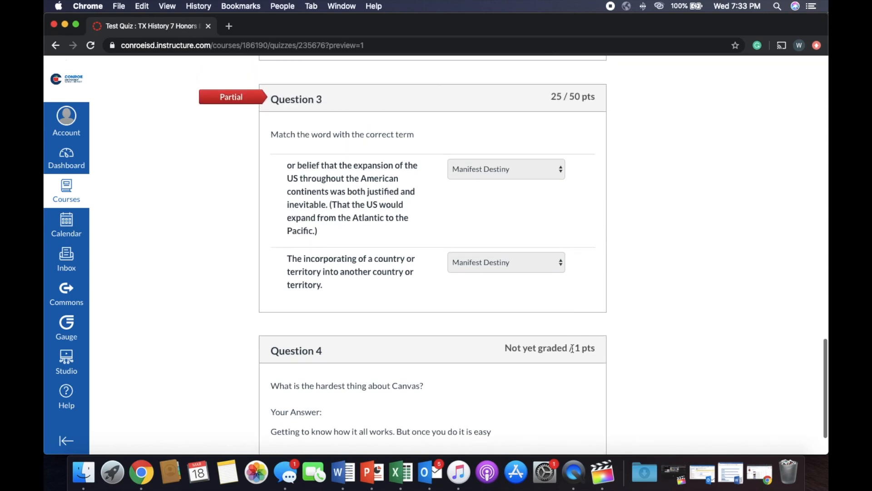
pyautogui.scroll(5, 571, 348)
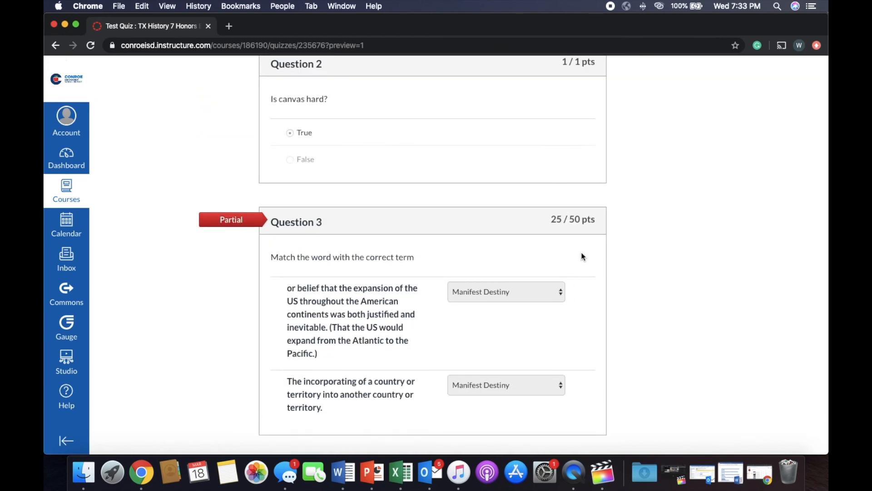
pyautogui.scroll(5, 581, 257)
pyautogui.scroll(4, 578, 249)
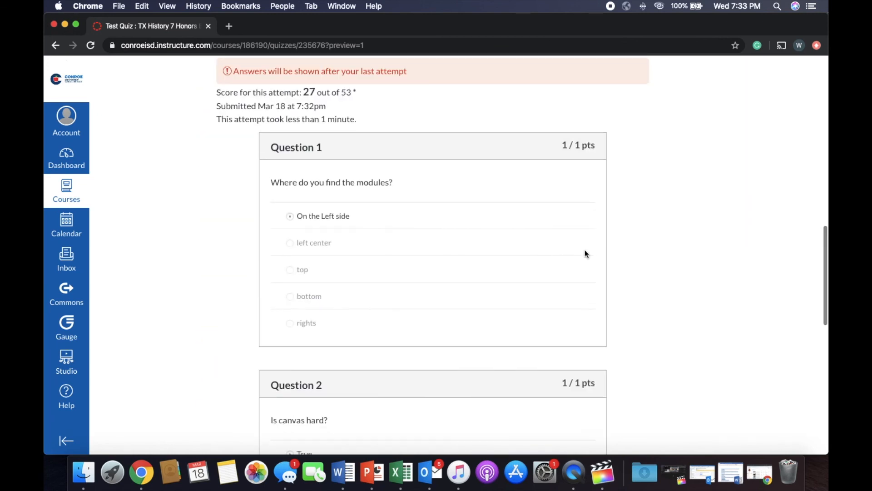
# Reopen Test Quiz for editing and show its list of questions
pyautogui.scroll(10, 582, 254)
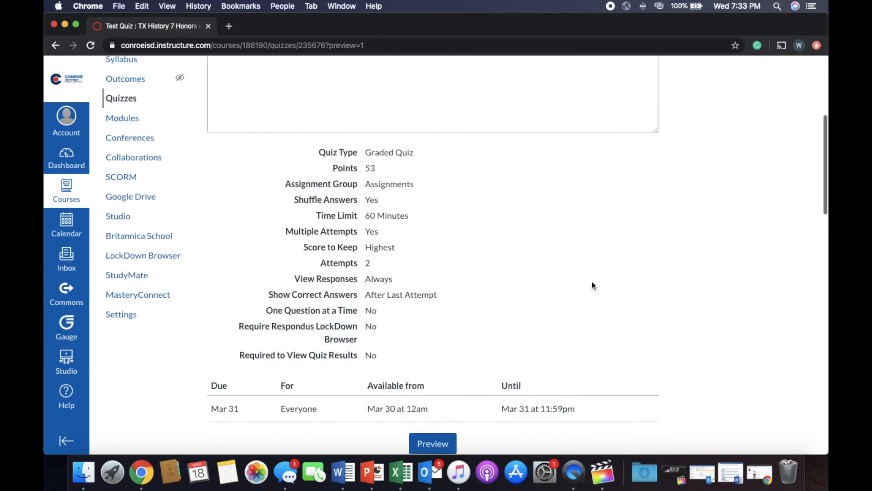
pyautogui.scroll(5, 592, 285)
pyautogui.click(613, 128)
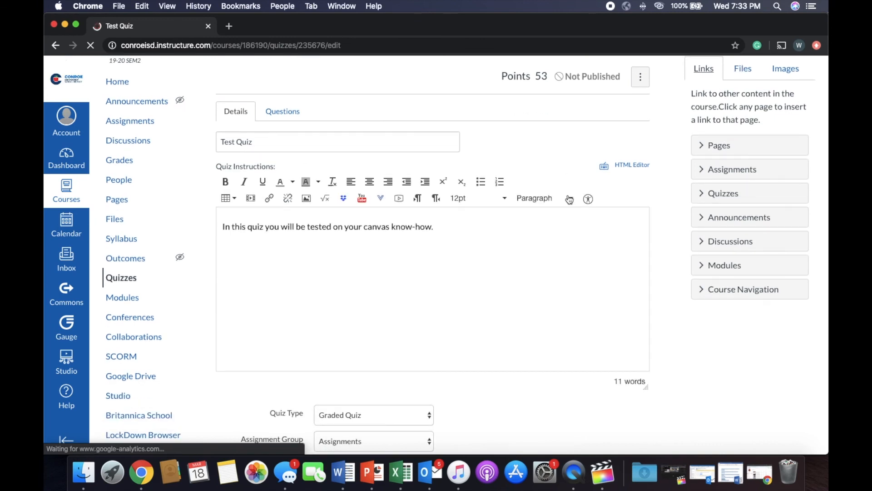
pyautogui.click(277, 112)
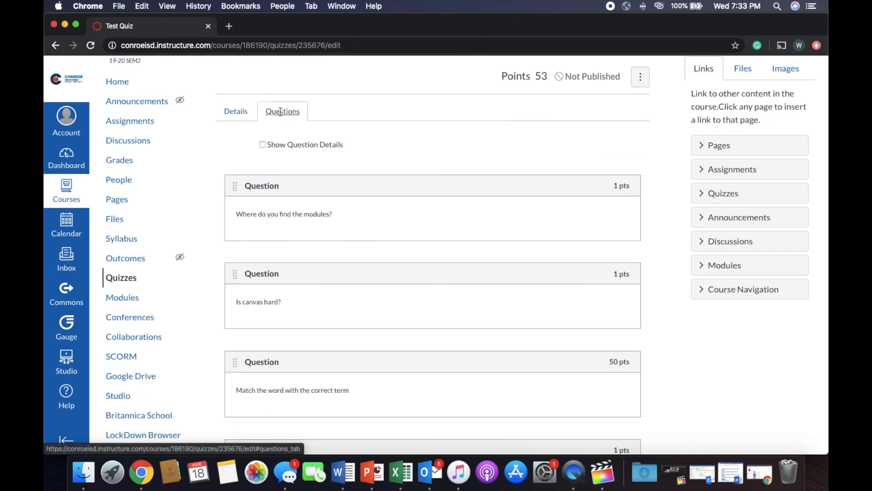
pyautogui.scroll(-5, 279, 118)
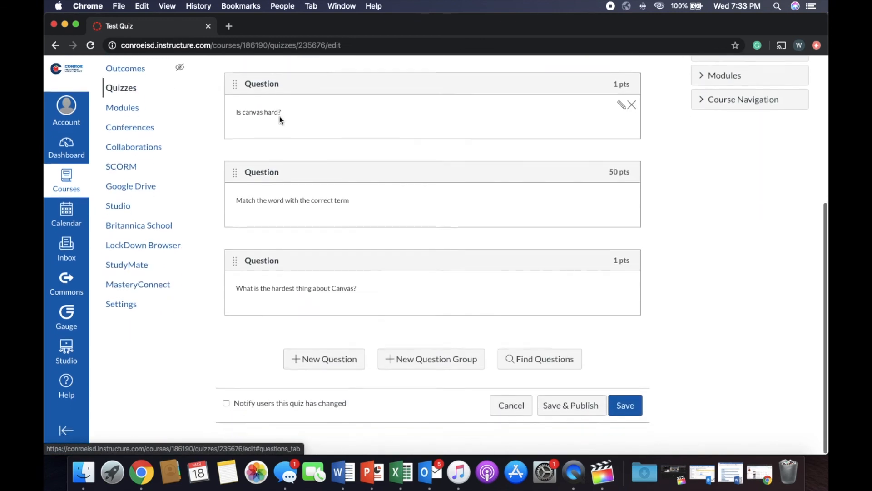